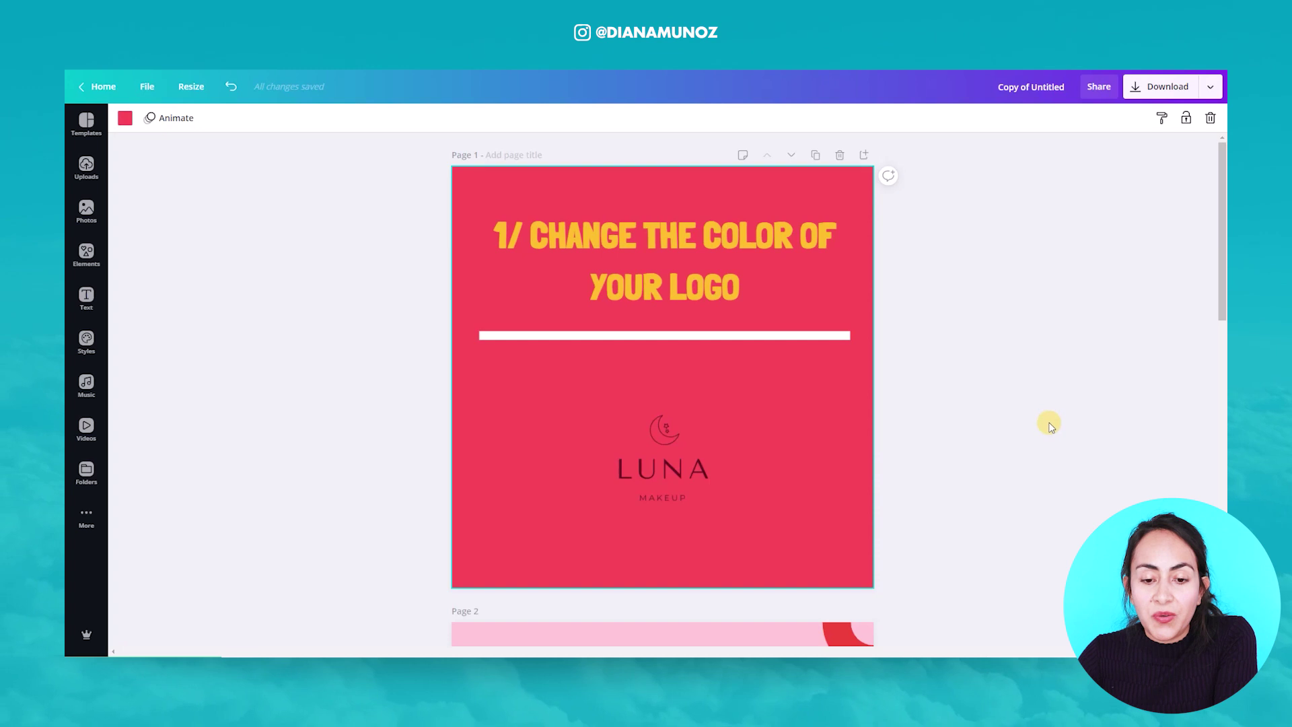
Move the Luna Makeup logo to the left half of page 1, enlarge it, and give it the Cherry duotone effect
drag(657, 466, 544, 456)
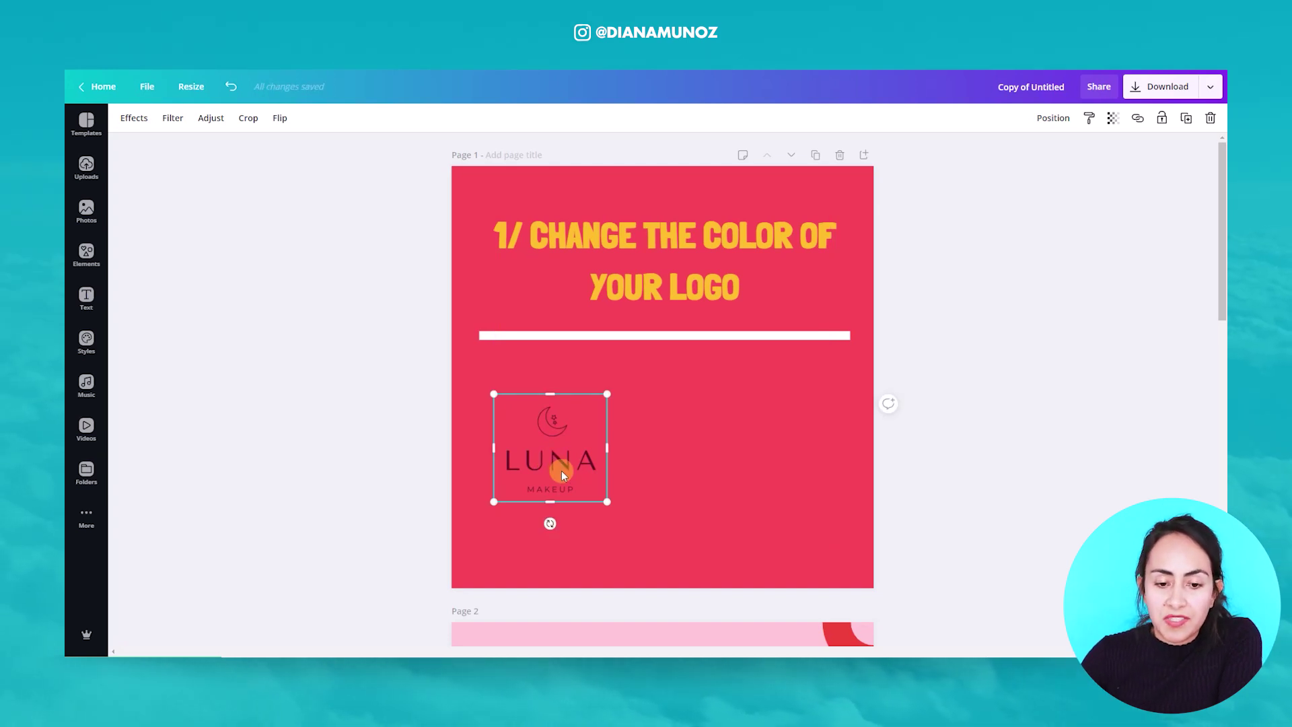
drag(612, 502, 632, 525)
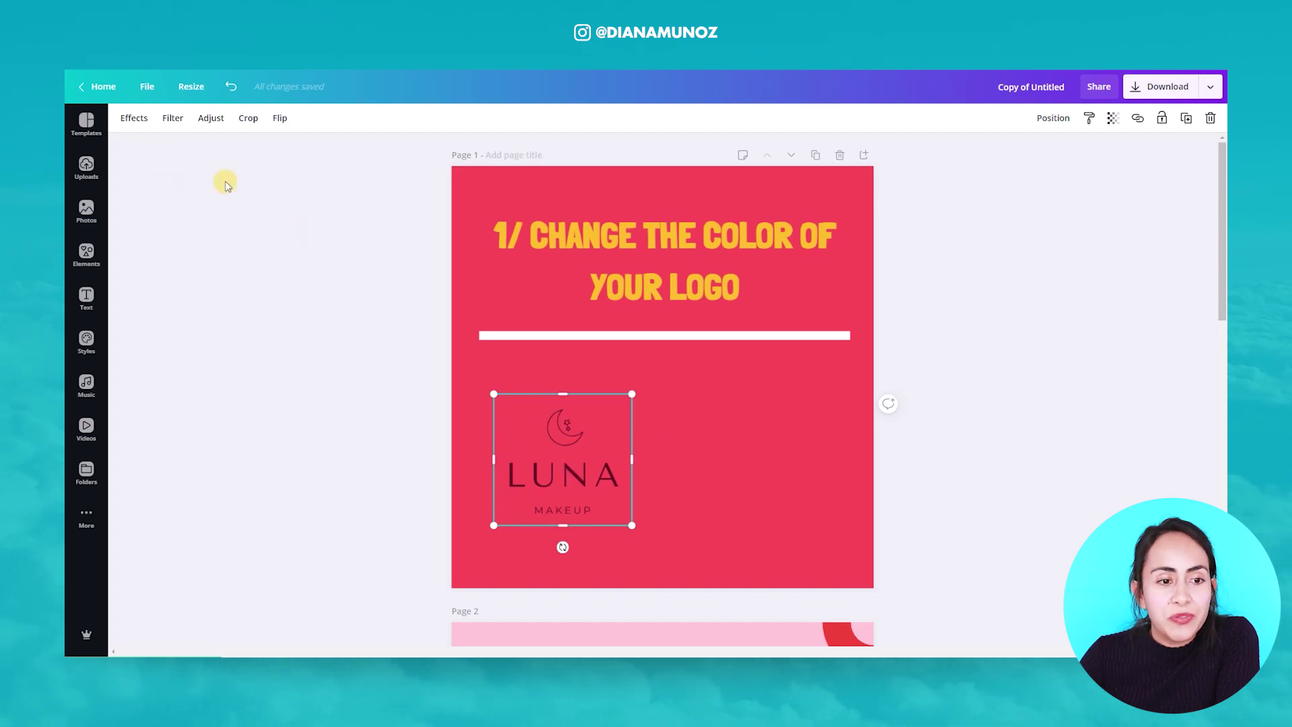
click(134, 120)
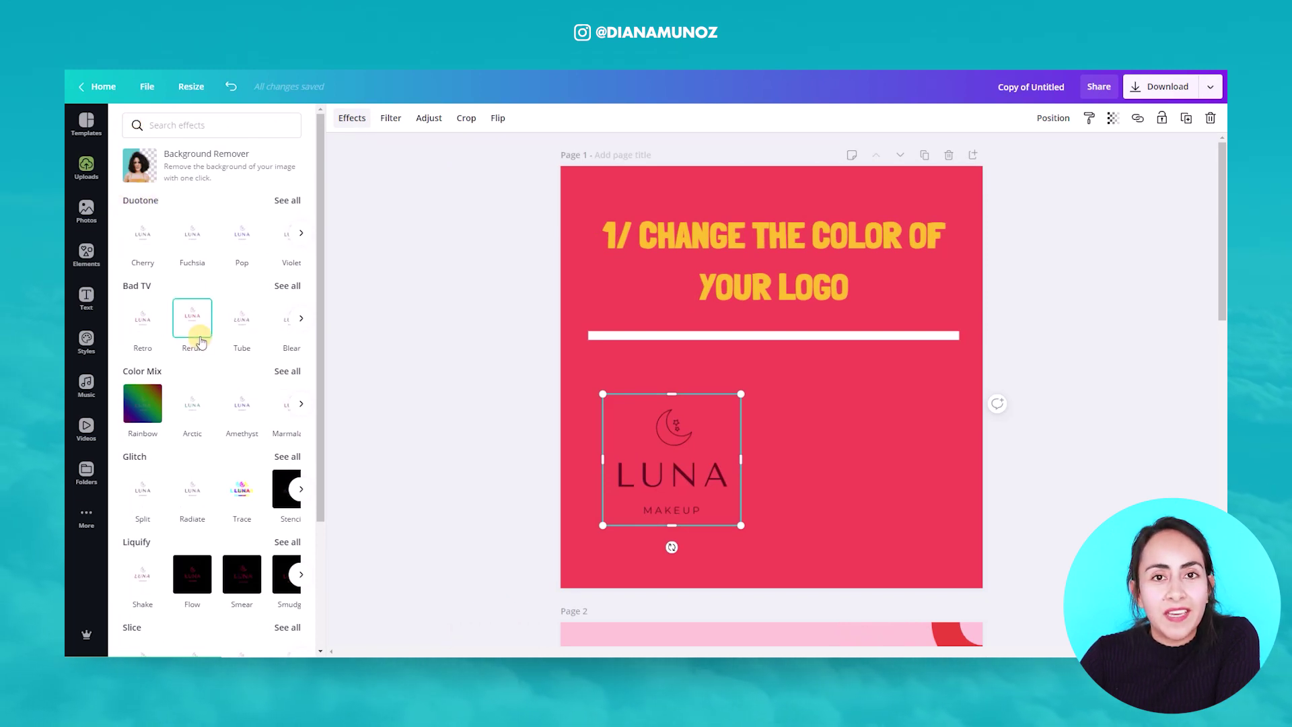
scroll(195, 340, down, 3)
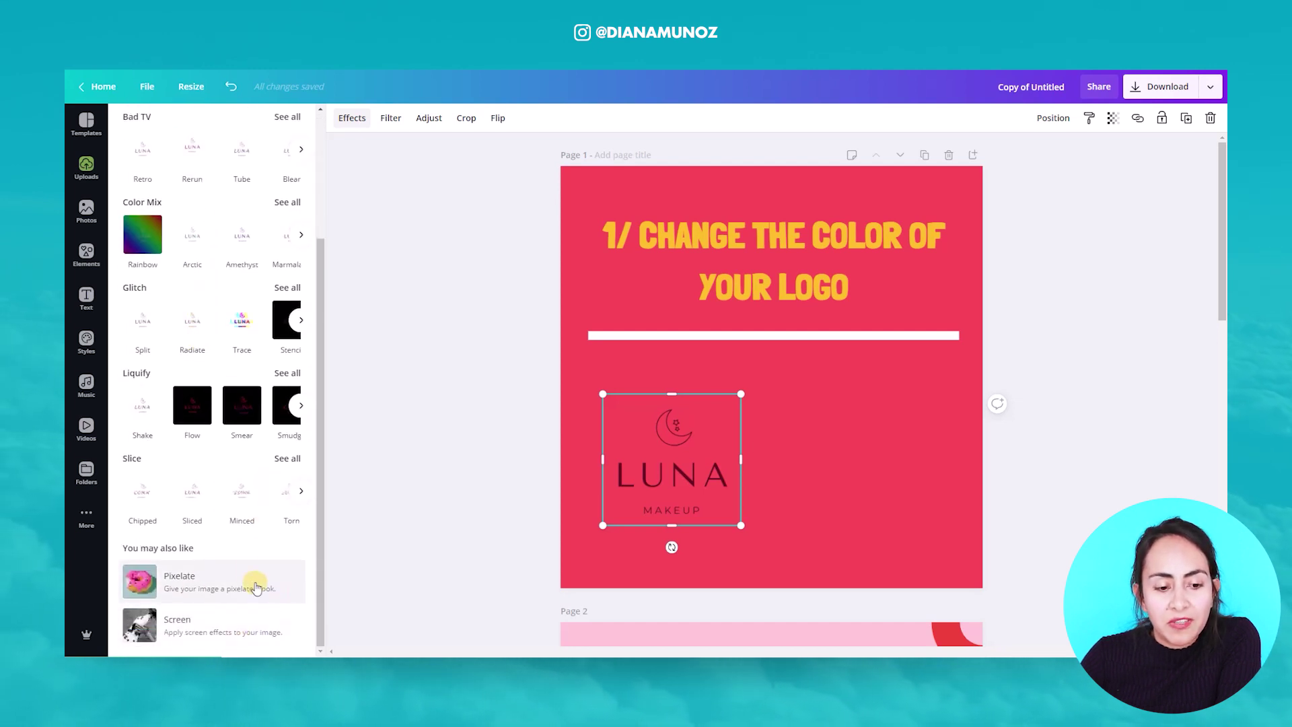
scroll(243, 515, up, 3)
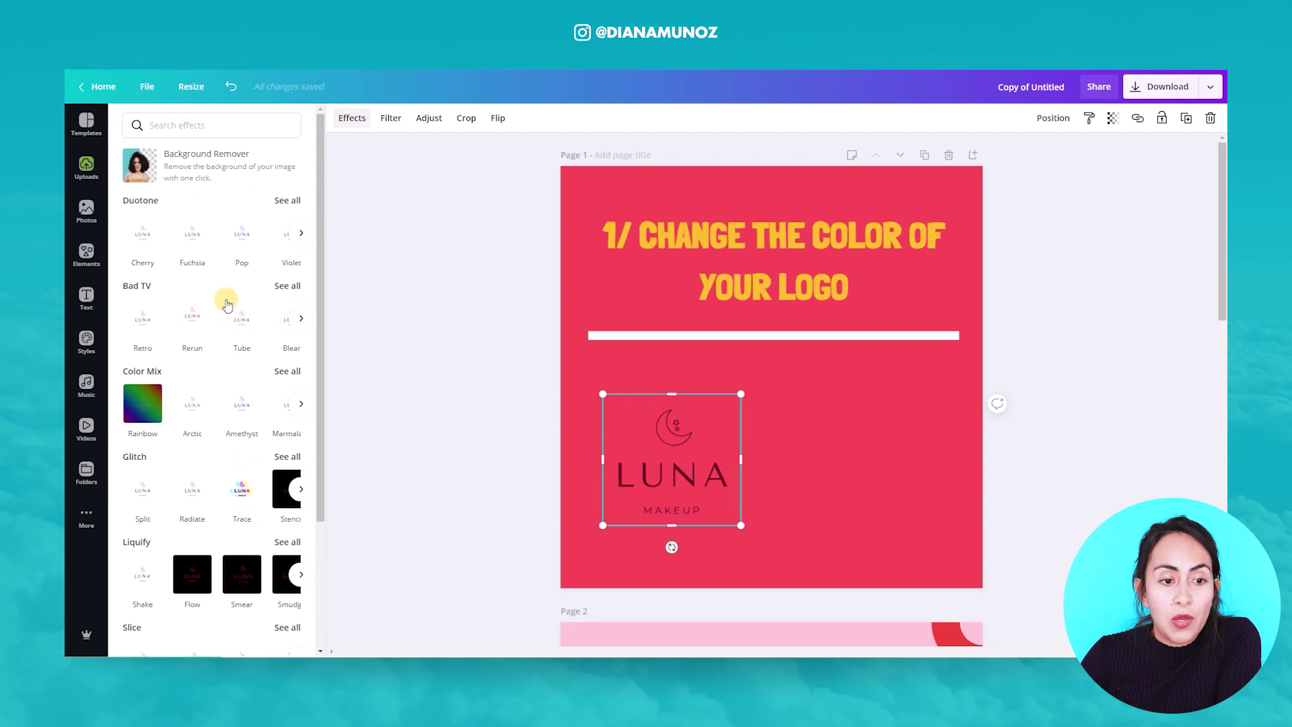
click(142, 239)
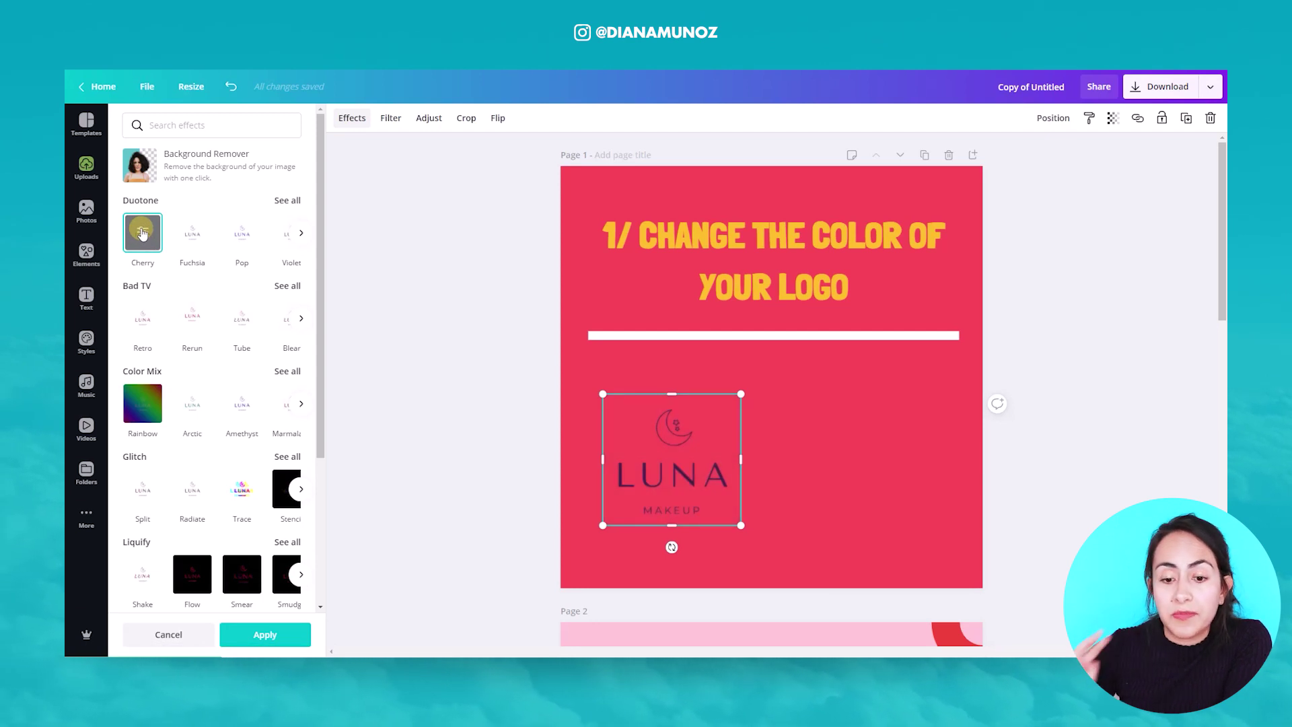
click(141, 232)
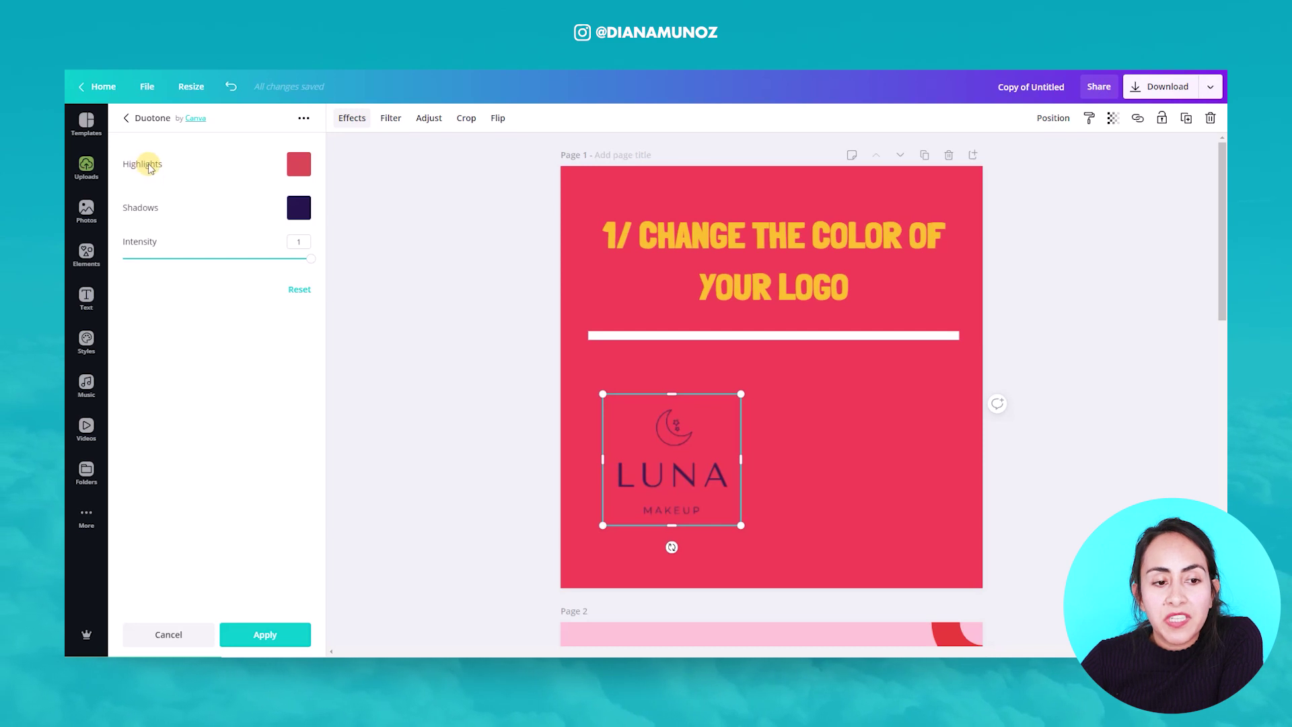
Set both the highlights and shadows of the logo's duotone to white (#ffffff) and apply the effect
click(301, 165)
drag(270, 168, 132, 130)
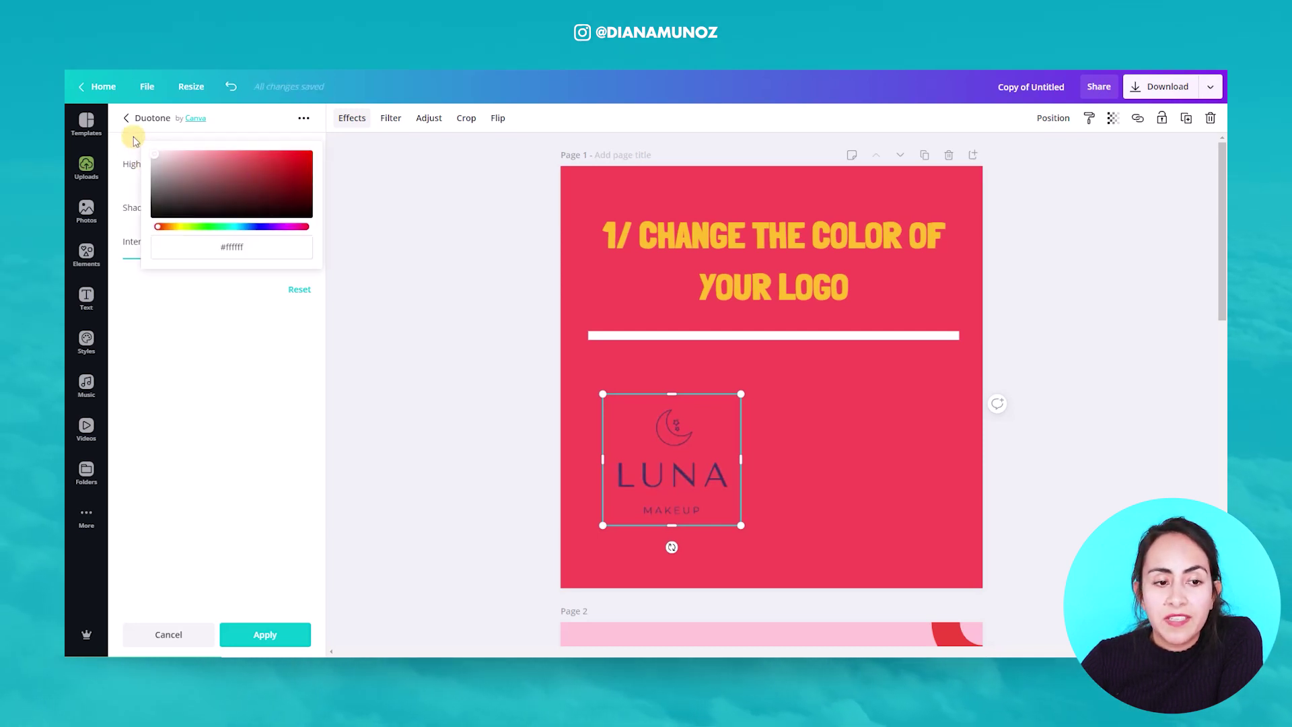
click(189, 374)
click(300, 207)
click(201, 169)
drag(201, 169, 125, 134)
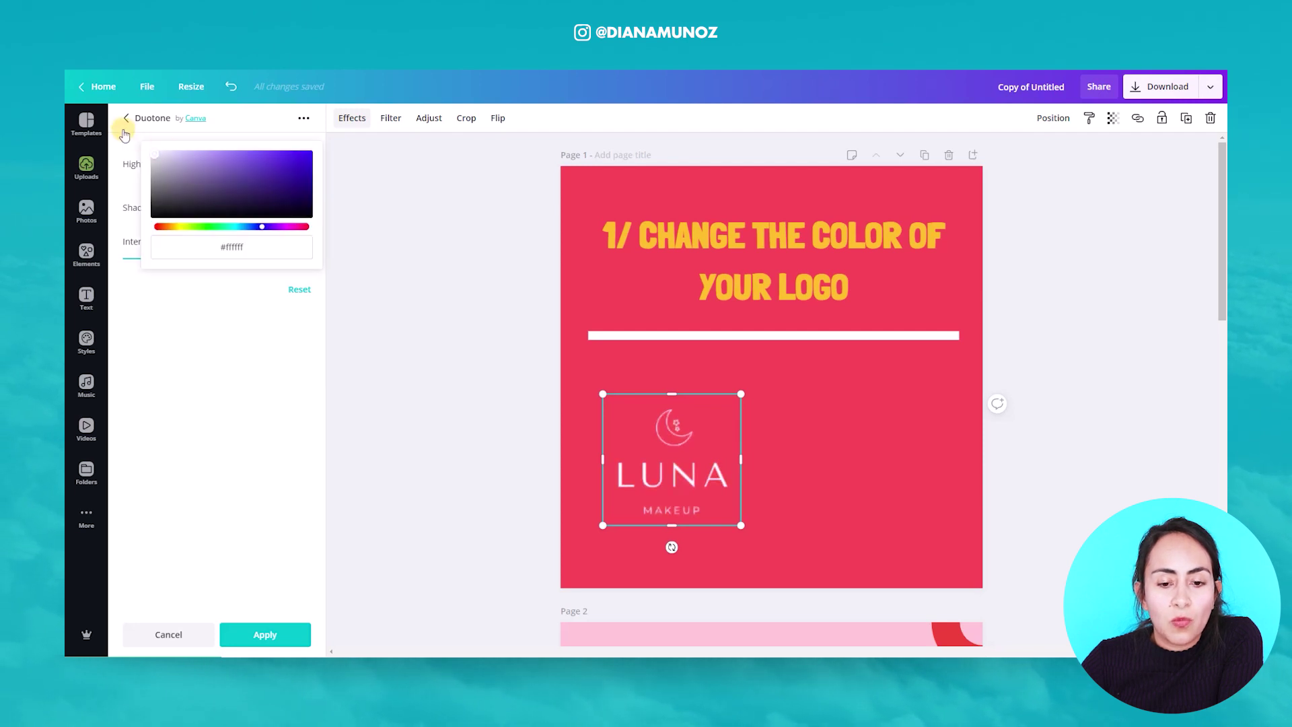
click(265, 634)
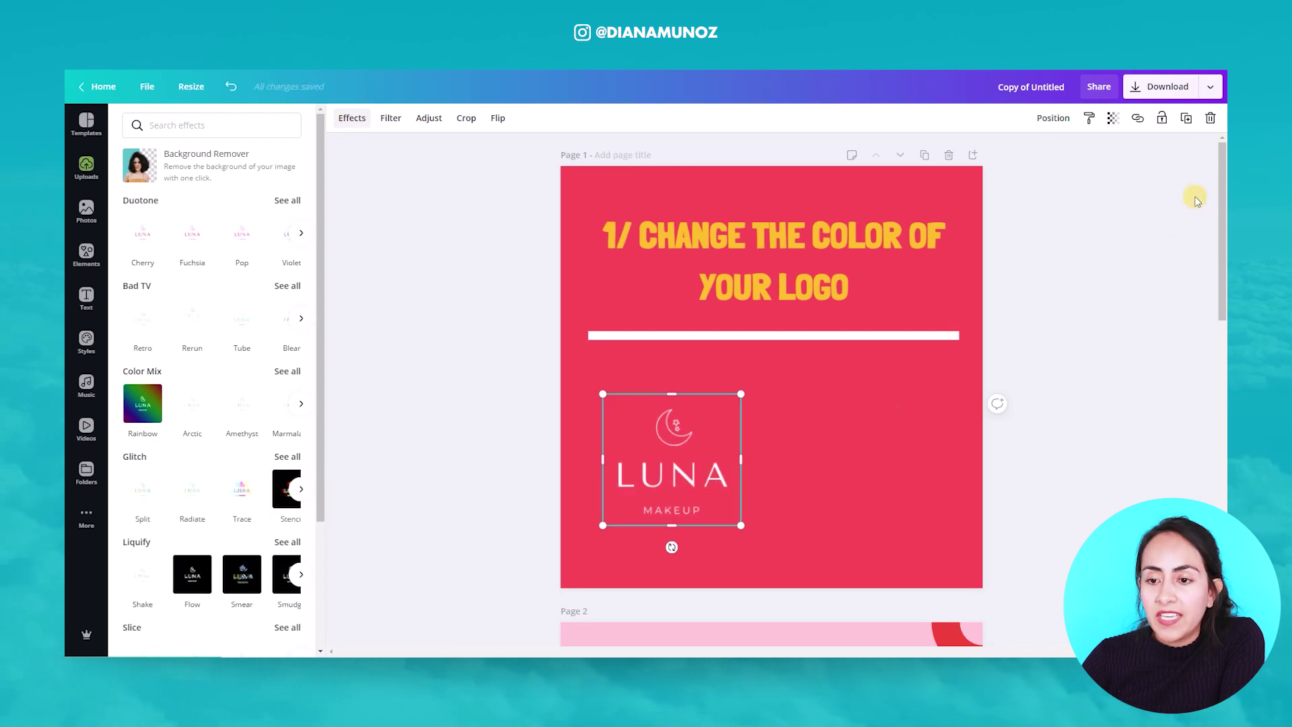
Duplicate the white logo, place the copy beside it on the right, and give the copy the Cherry duotone effect
click(1187, 119)
drag(666, 492, 812, 479)
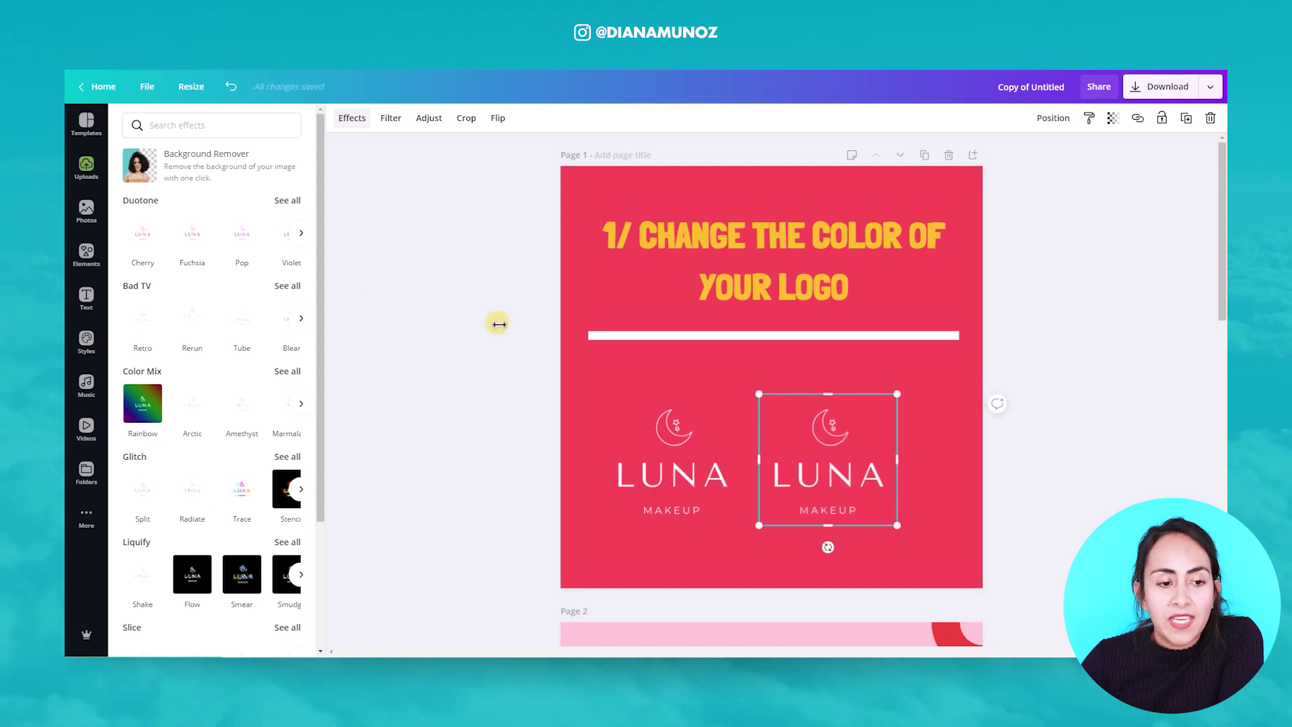
click(152, 245)
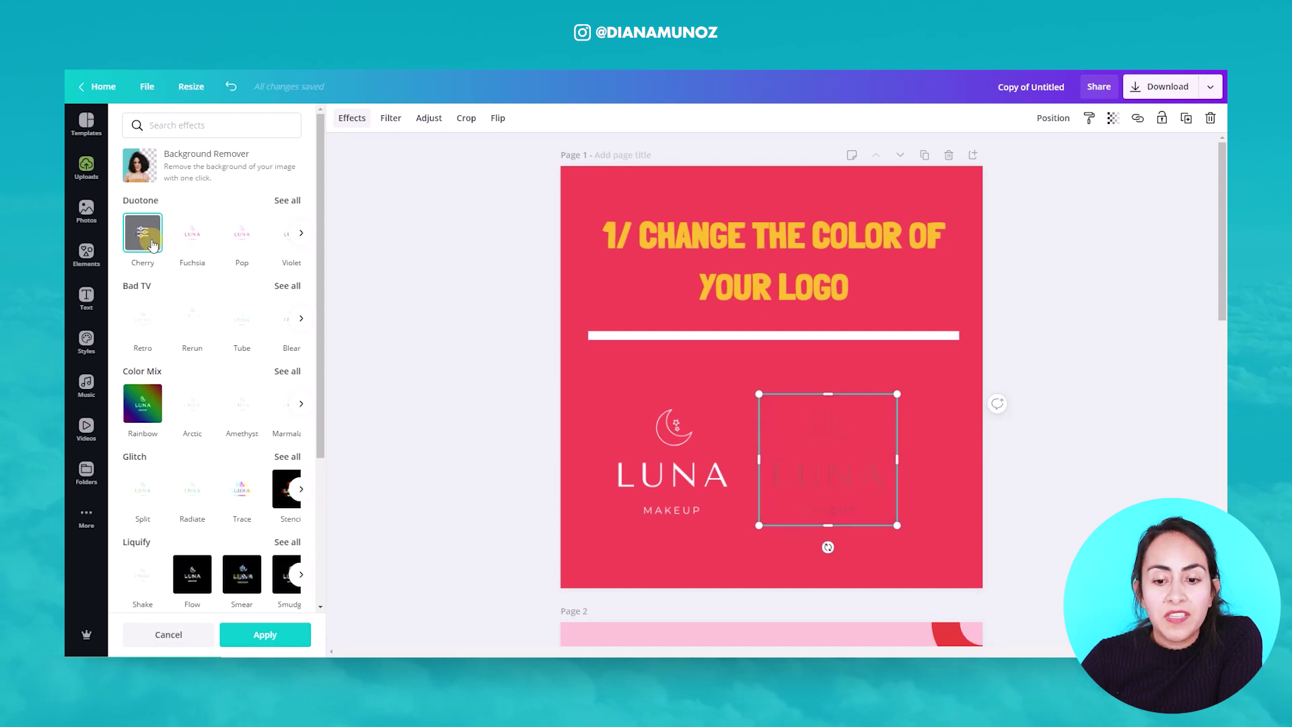
click(152, 244)
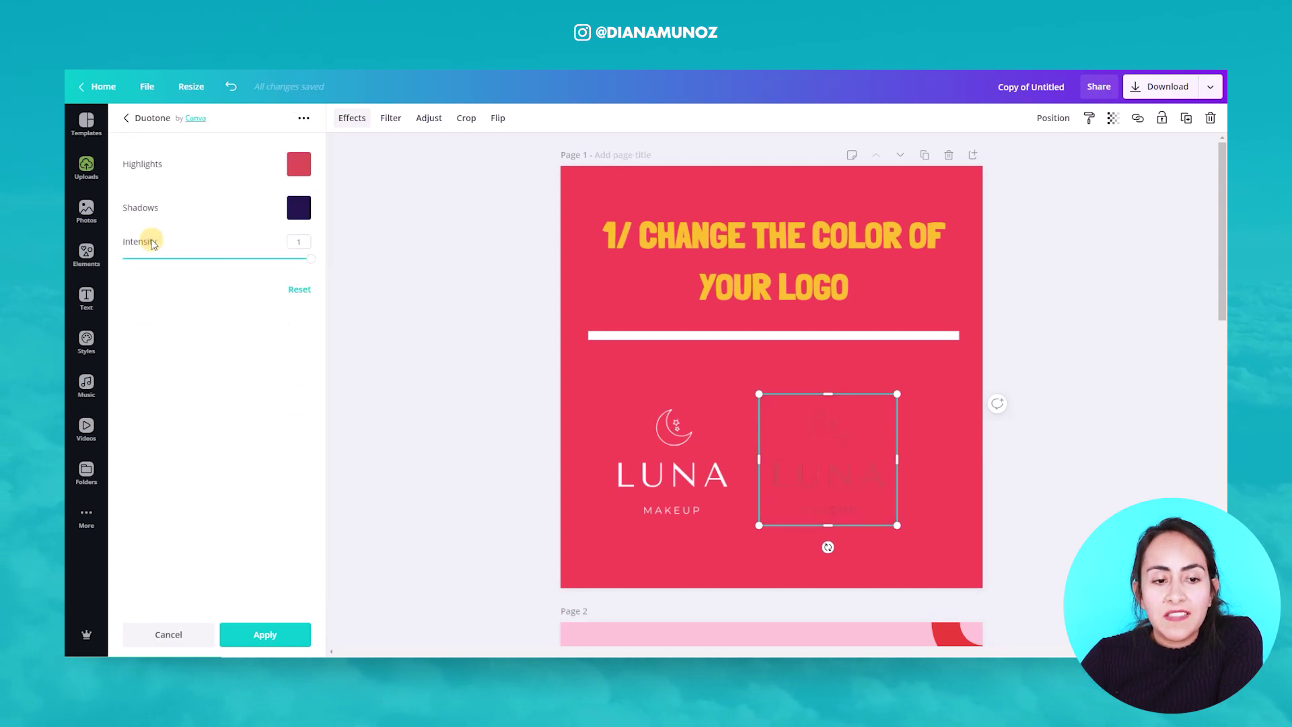
Set the copied logo's duotone highlights to yellow #ffd10f and copy that colour code
click(302, 167)
click(182, 228)
drag(183, 232, 180, 231)
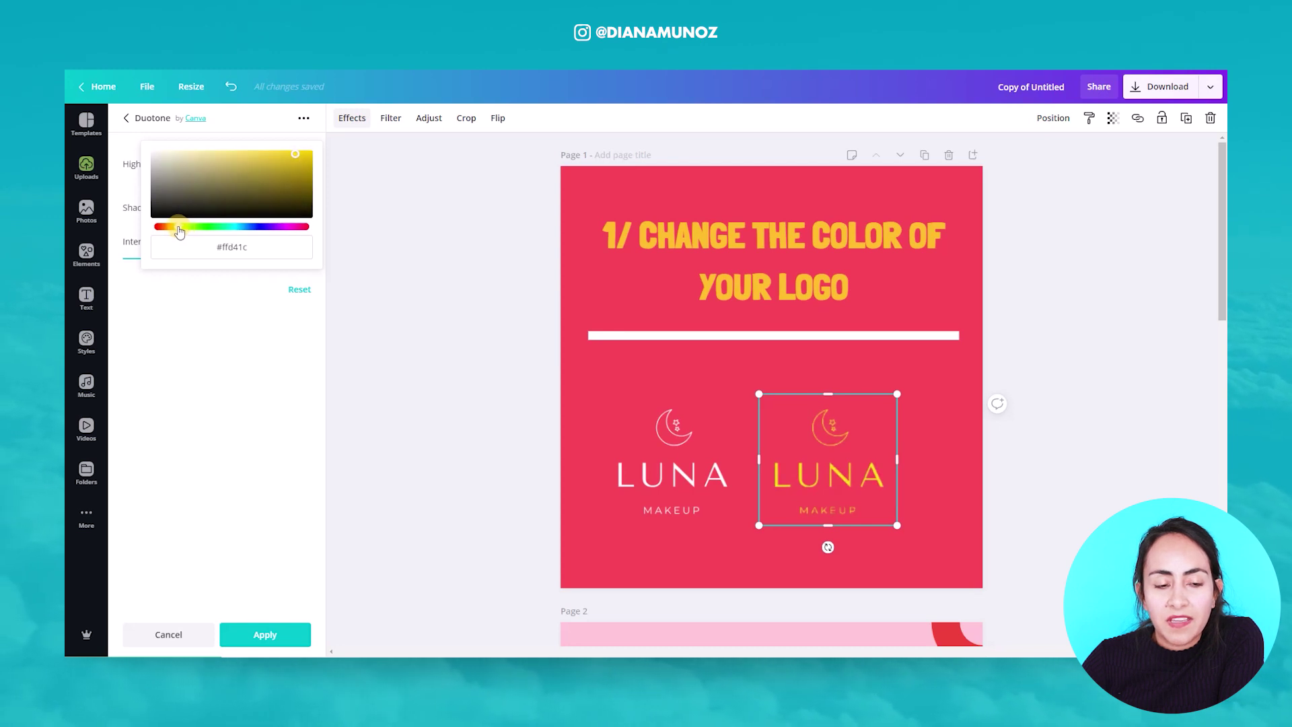
triple_click(280, 245)
right_click(244, 248)
click(271, 290)
click(231, 301)
Paste #ffd10f as the duotone shadows colour and apply the effect to the copied logo
click(299, 205)
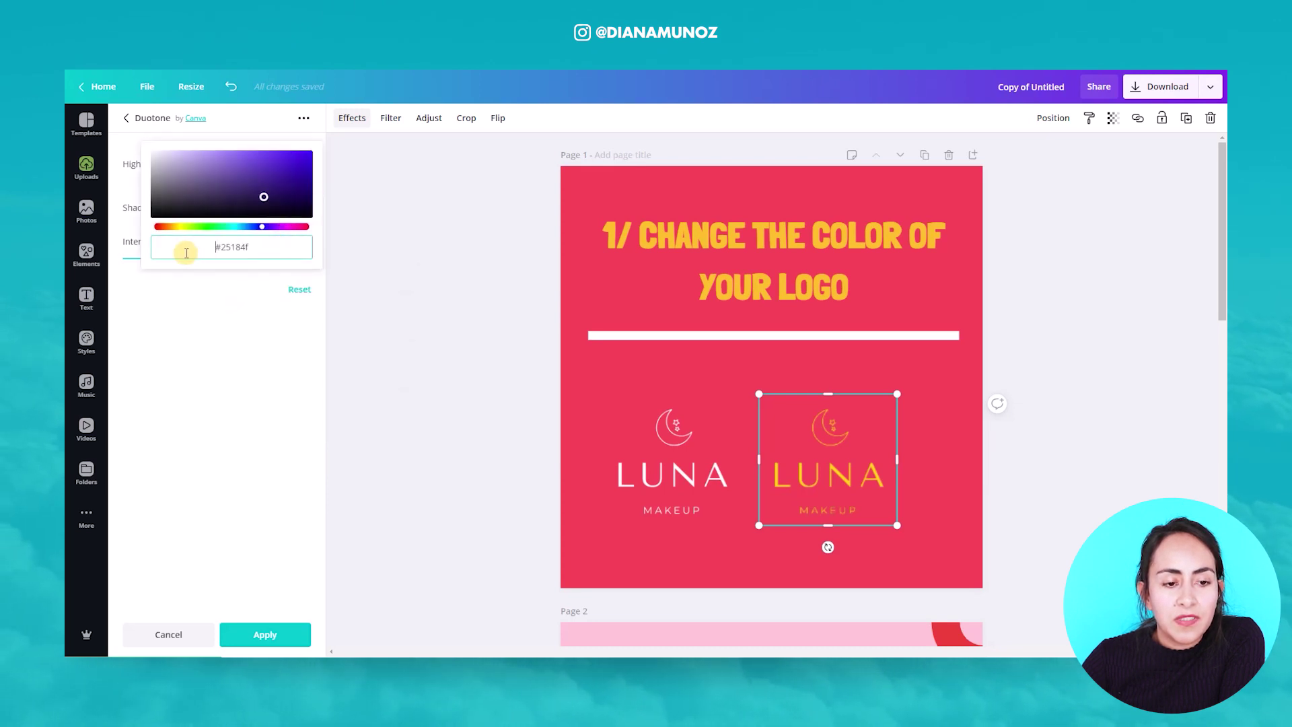
double_click(246, 245)
right_click(247, 243)
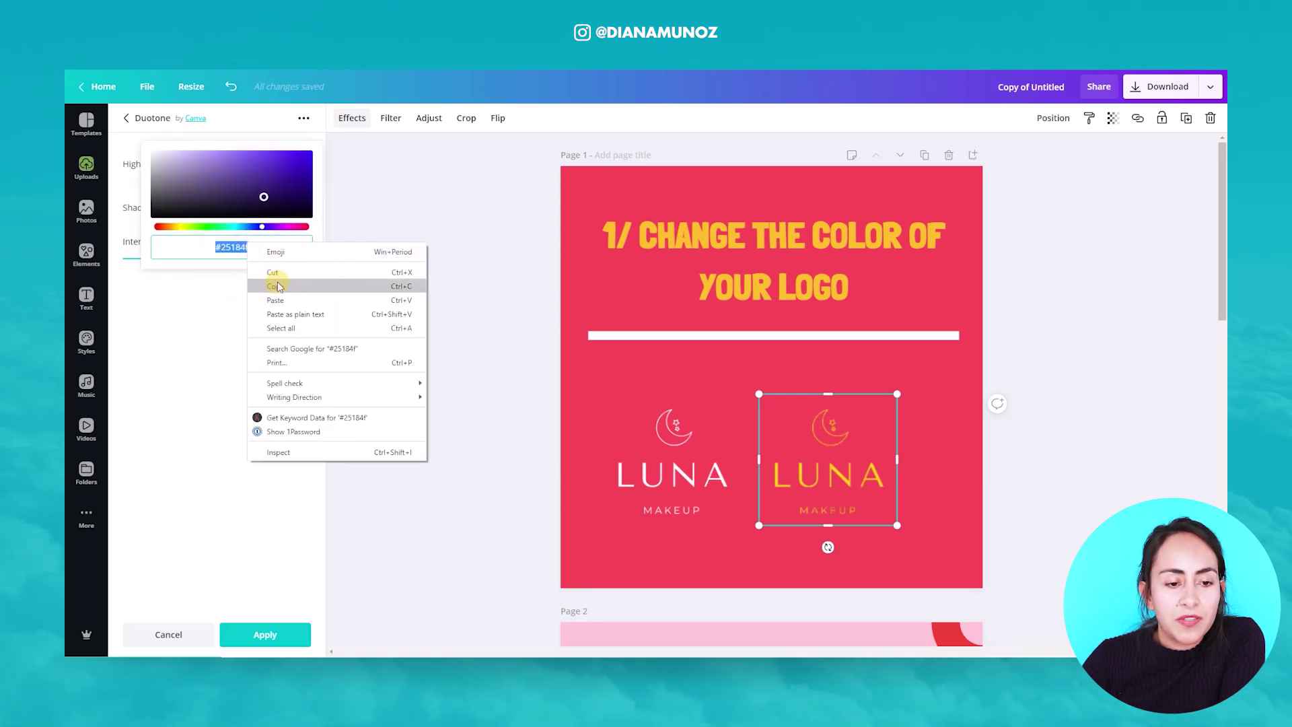
click(276, 299)
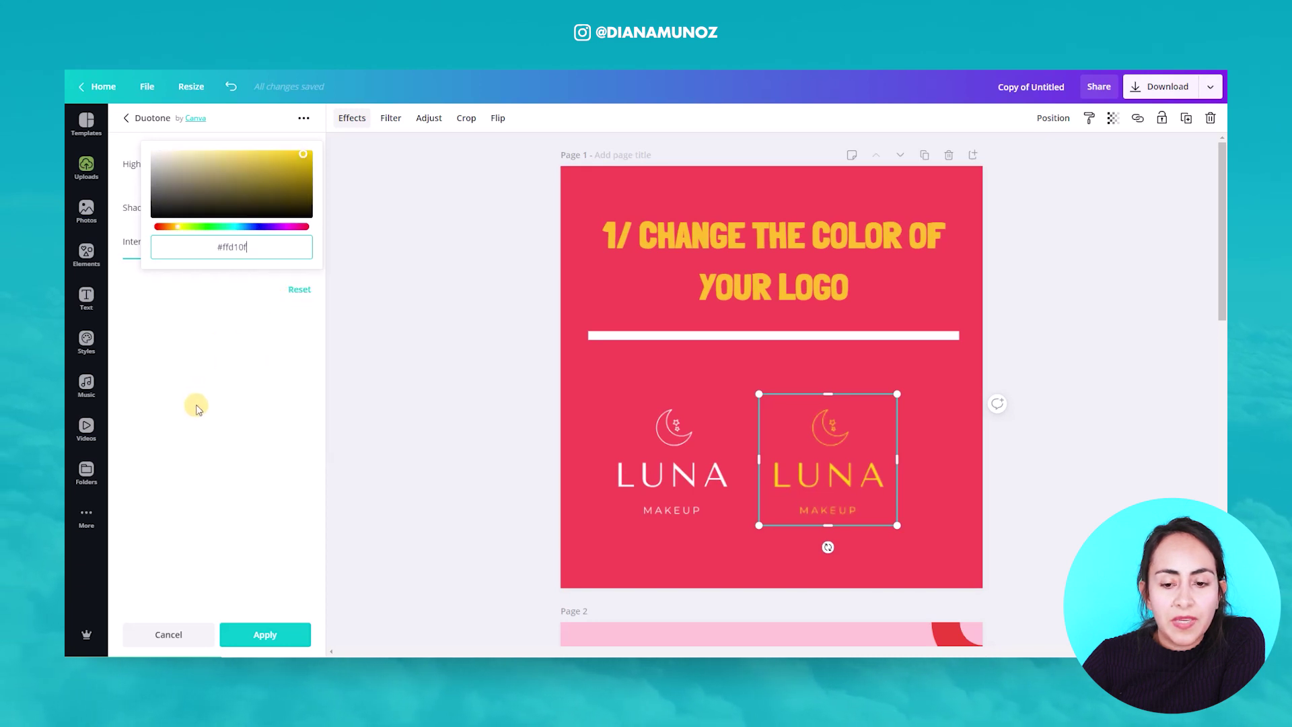
click(195, 404)
click(282, 628)
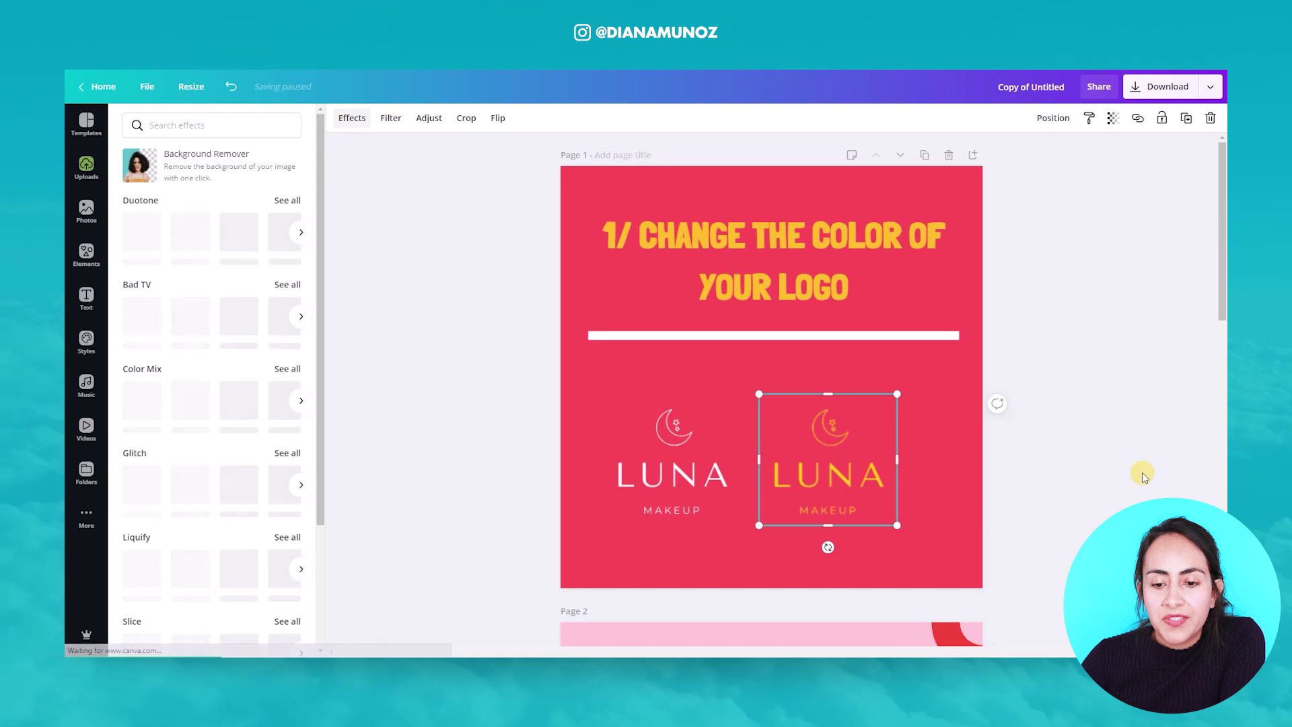
drag(698, 496, 694, 491)
click(825, 404)
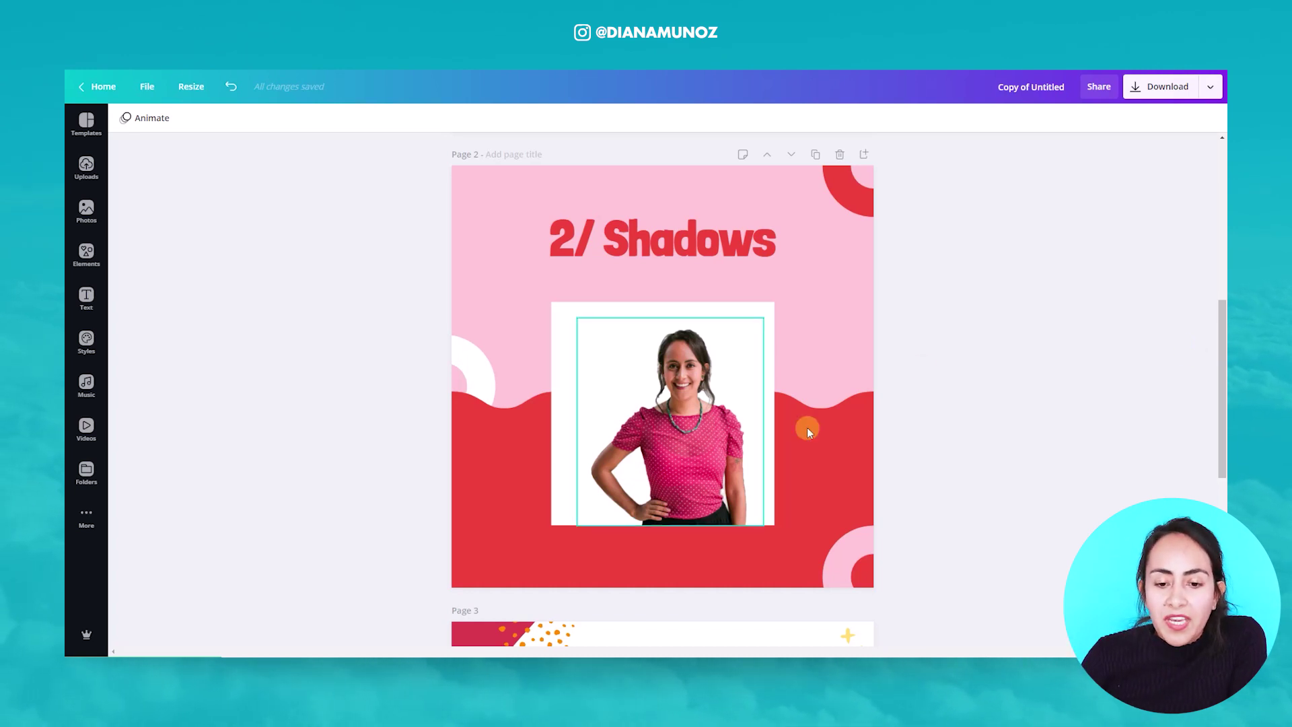
Duplicate the portrait on page 2, place the copy to the left of the original, and give it the Cherry duotone effect
drag(689, 467, 618, 469)
click(1187, 119)
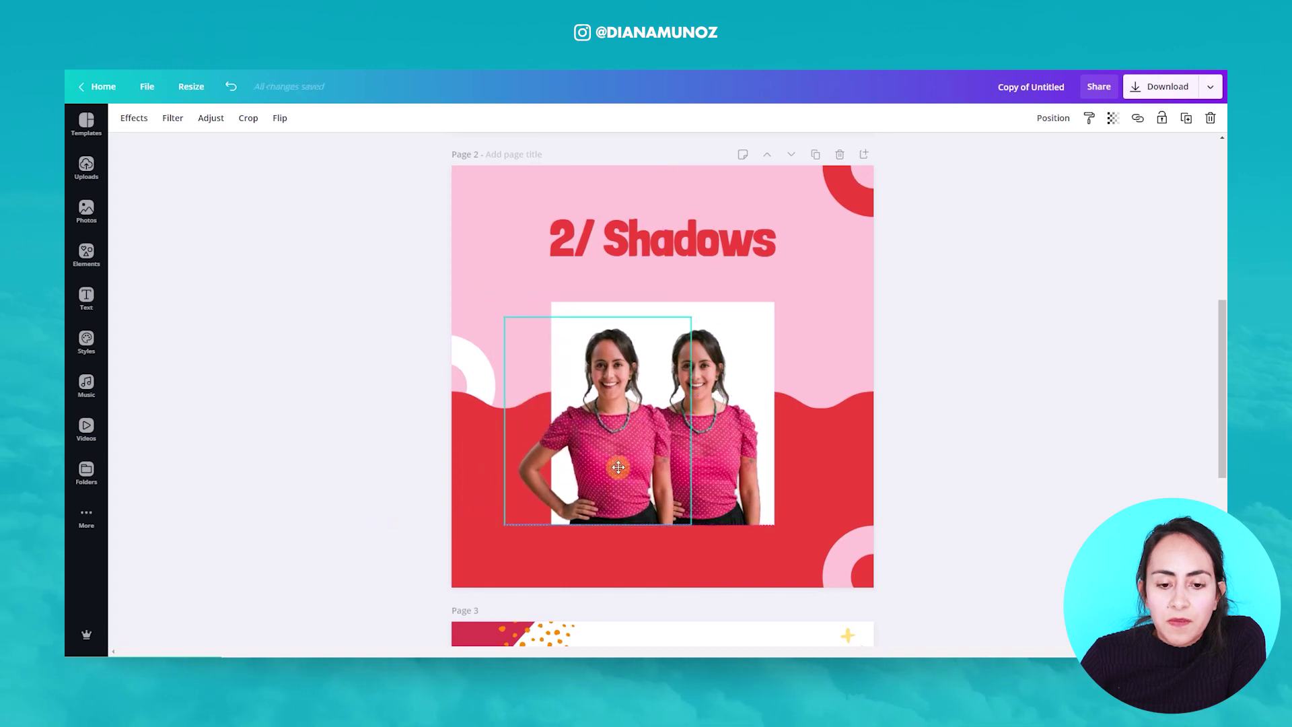
click(125, 119)
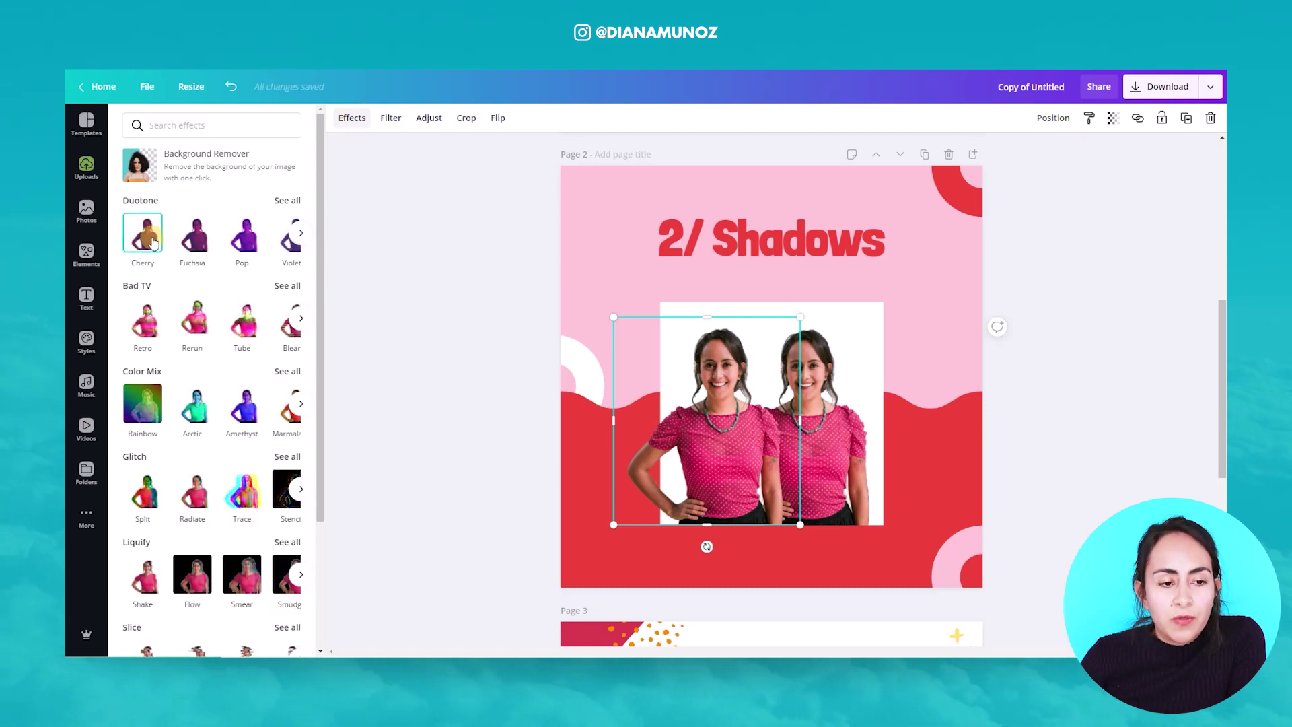
click(154, 242)
click(151, 236)
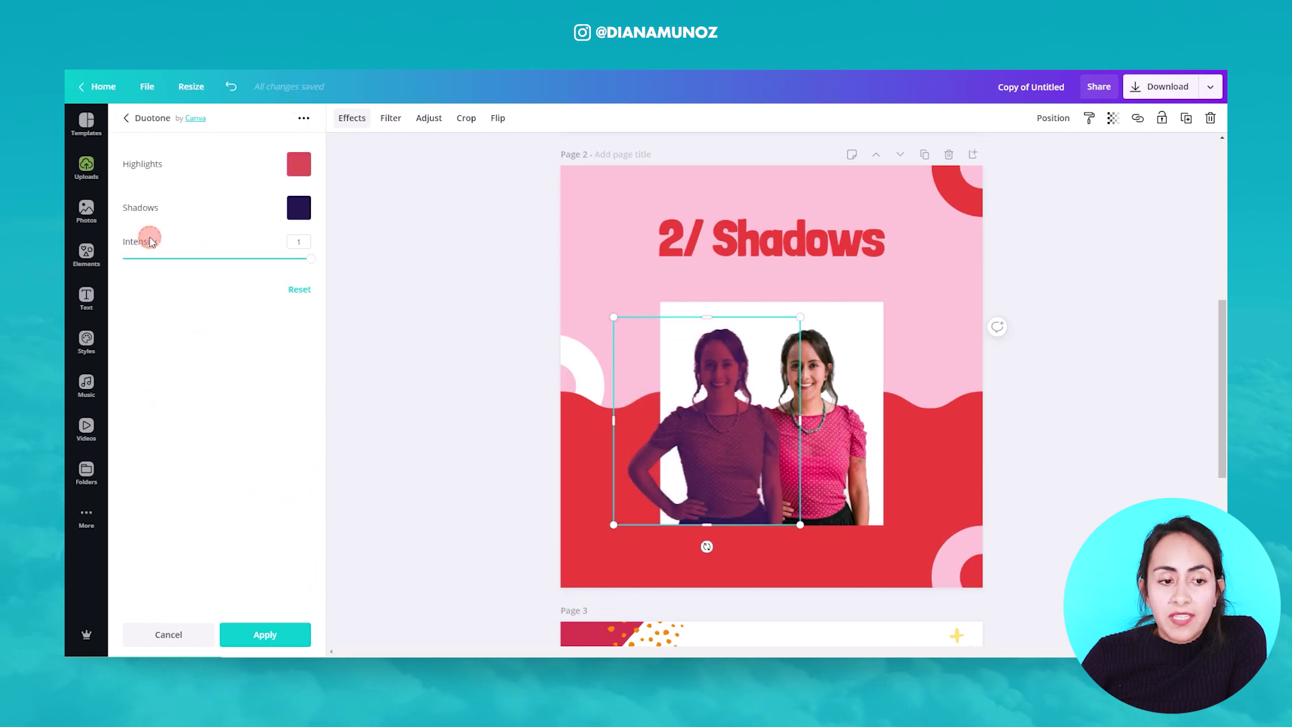
Set both the highlights and shadows of the portrait copy's duotone to black and apply the effect
click(300, 162)
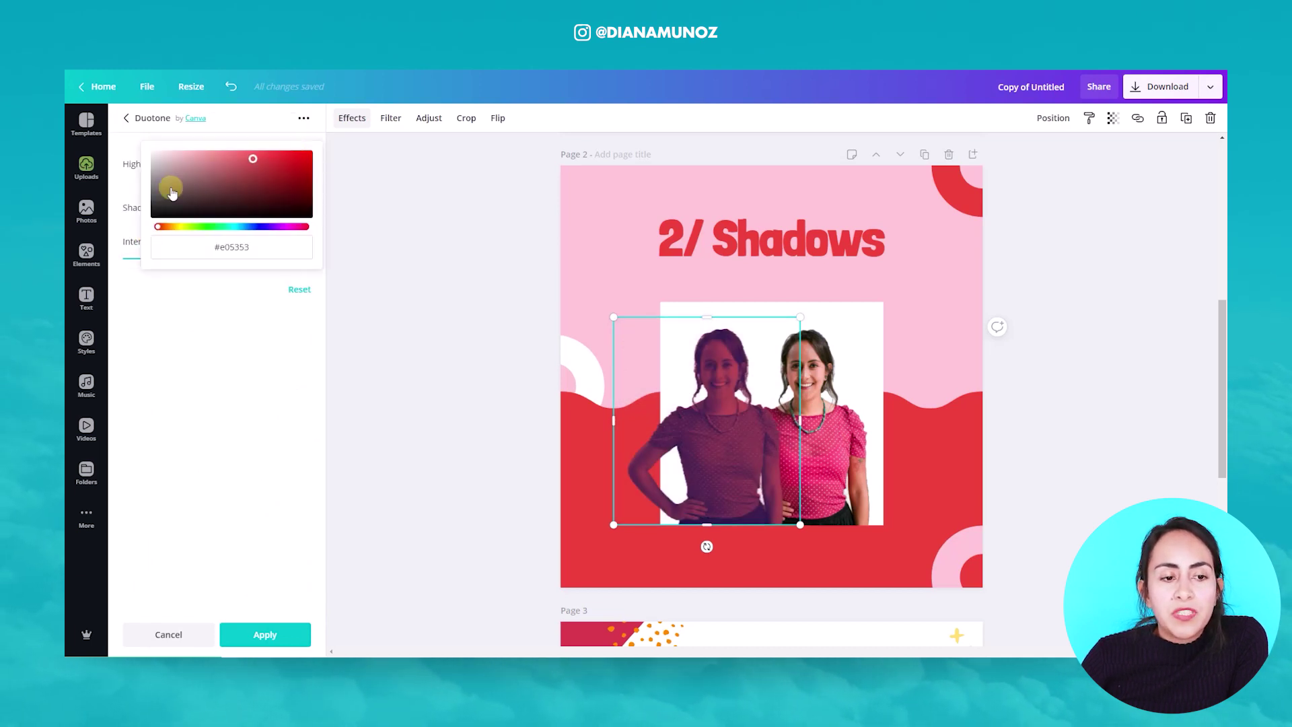
drag(172, 193, 158, 216)
click(164, 322)
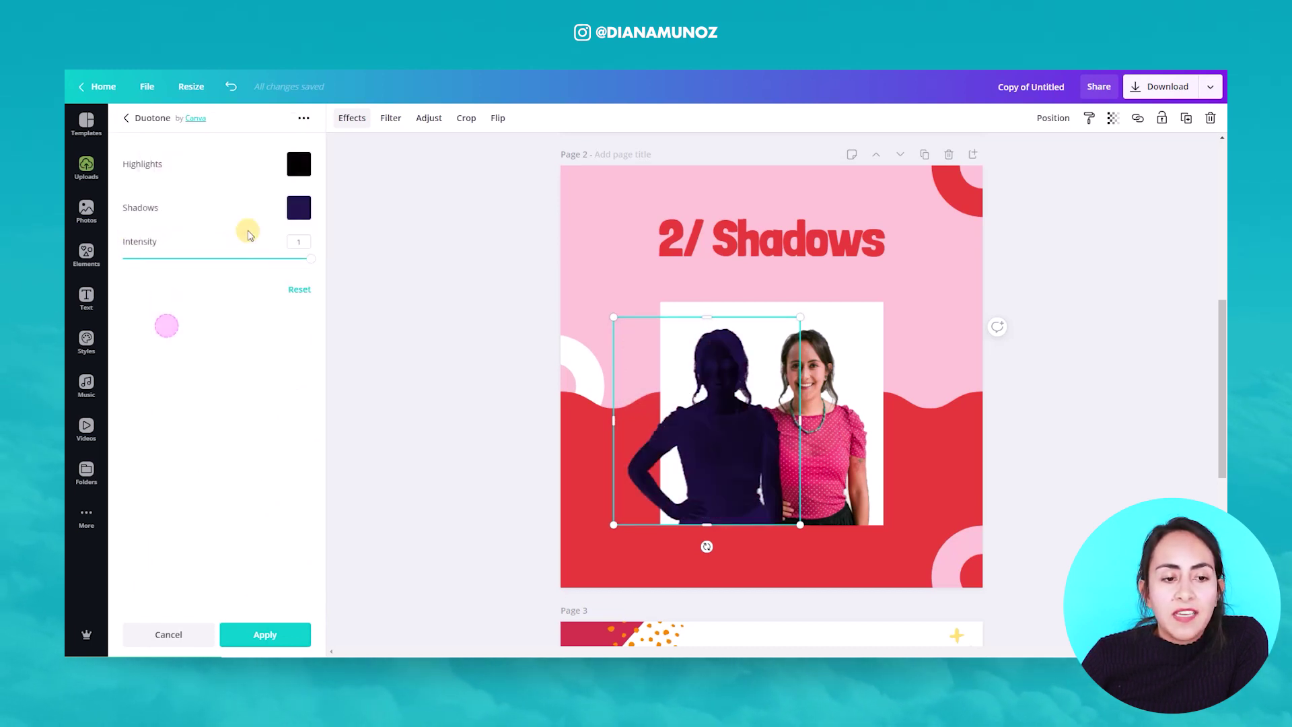
click(290, 208)
drag(263, 199, 274, 249)
click(237, 322)
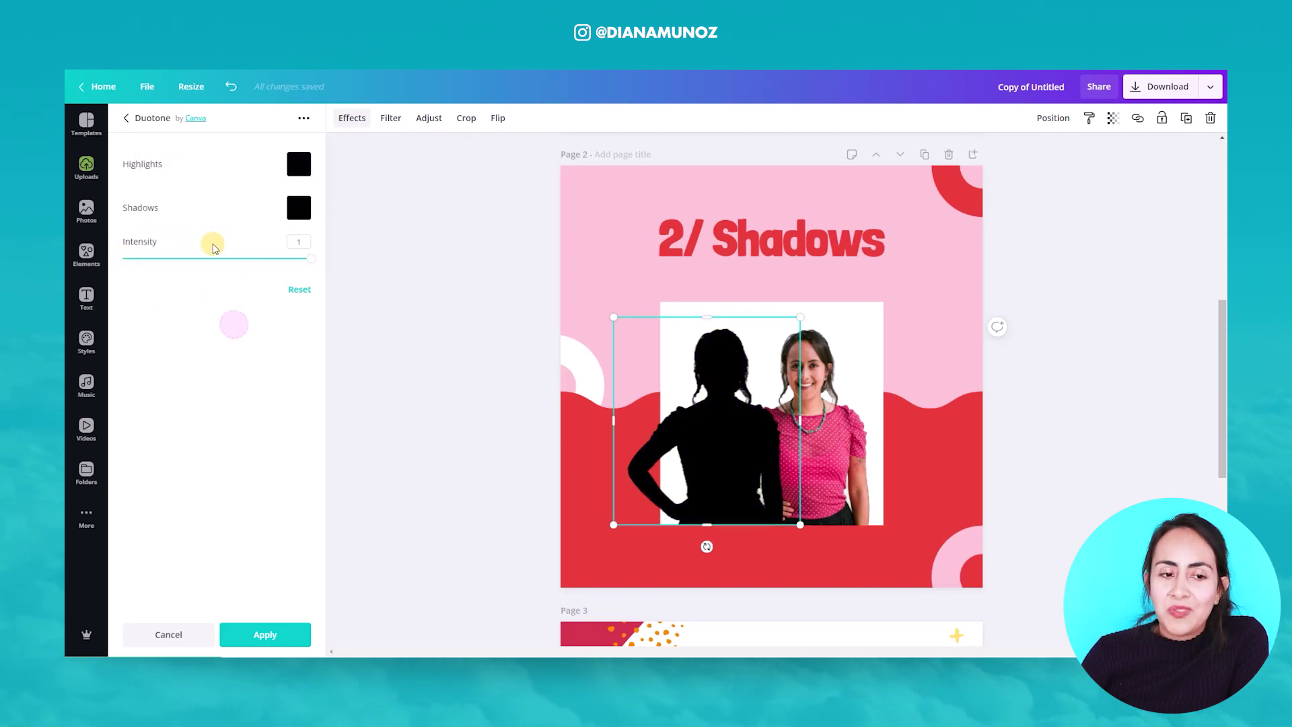
click(293, 208)
drag(252, 248, 293, 249)
click(214, 247)
click(268, 634)
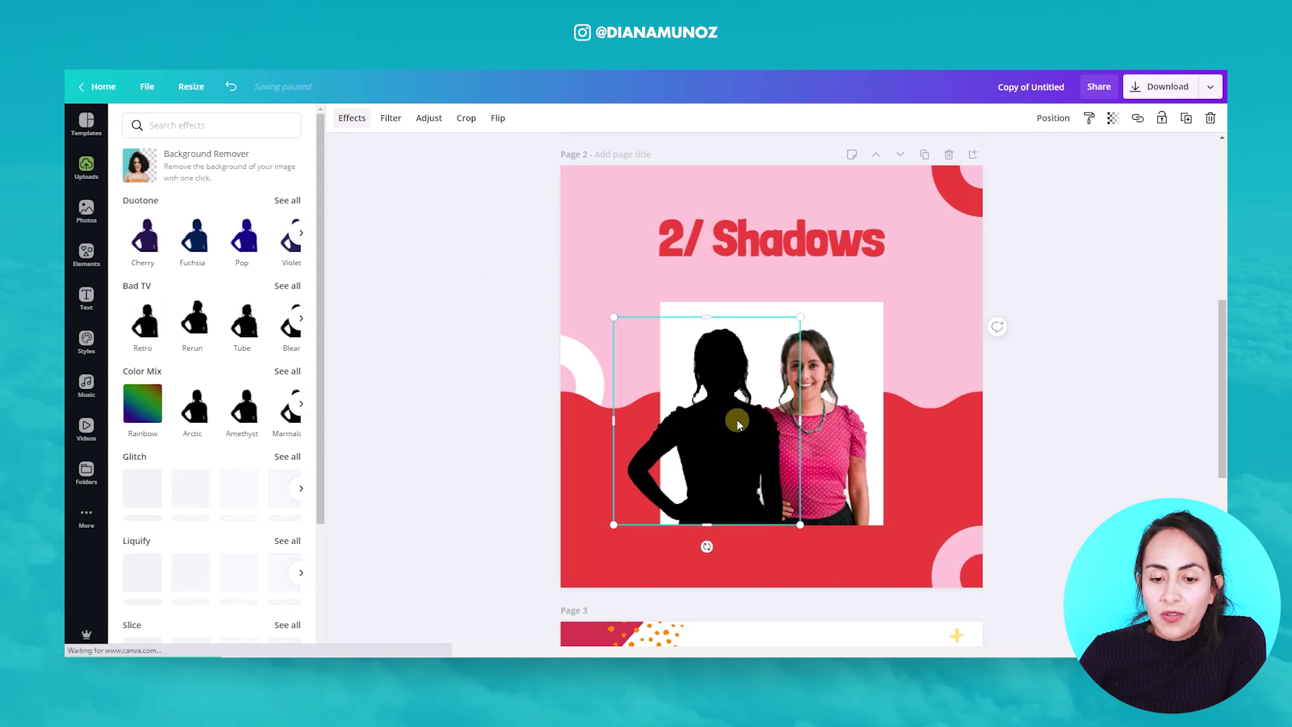
Soften the black silhouette's edges by setting its blur adjustment to 8
scroll(725, 402, down, 1)
click(429, 117)
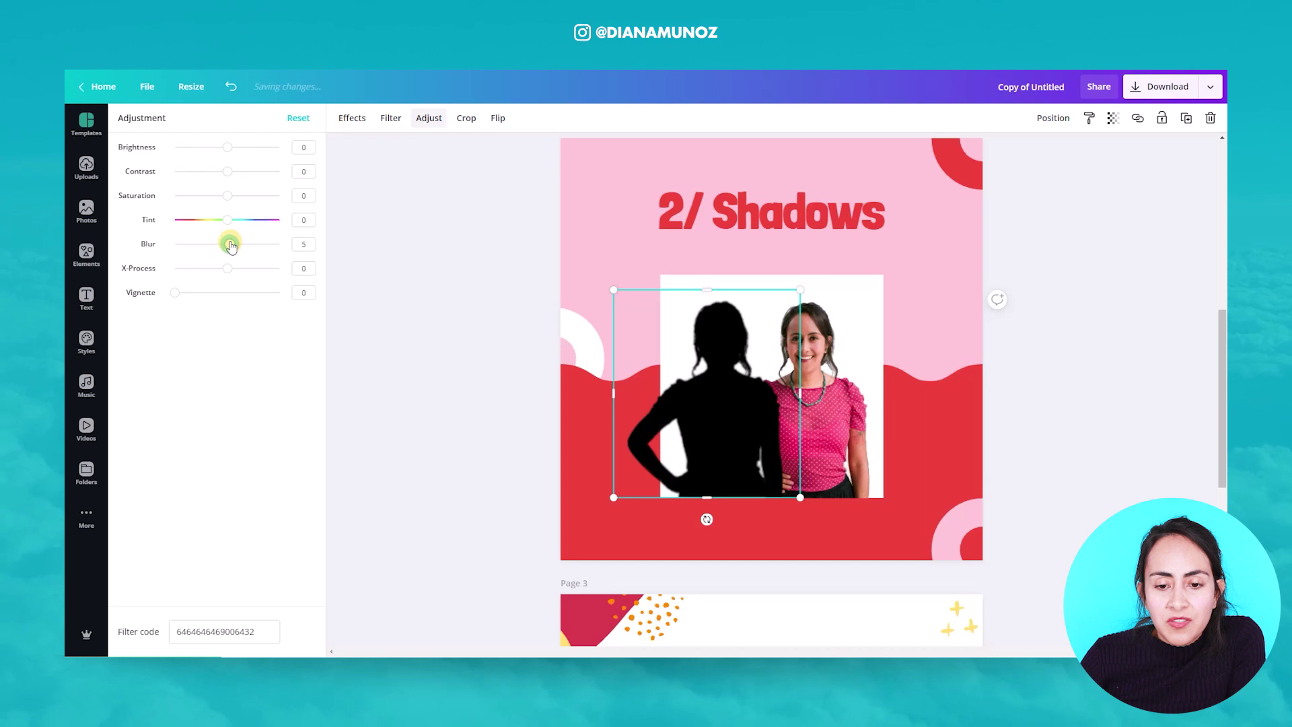
drag(231, 246, 233, 247)
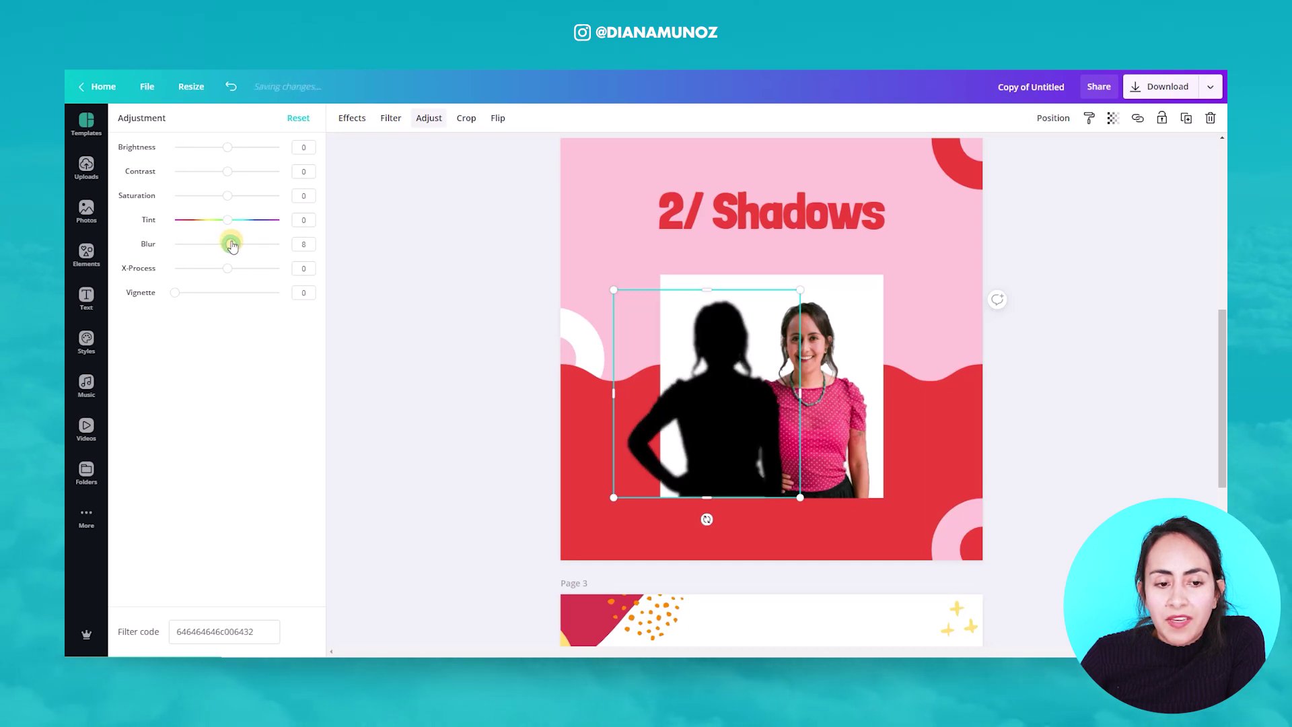
click(297, 242)
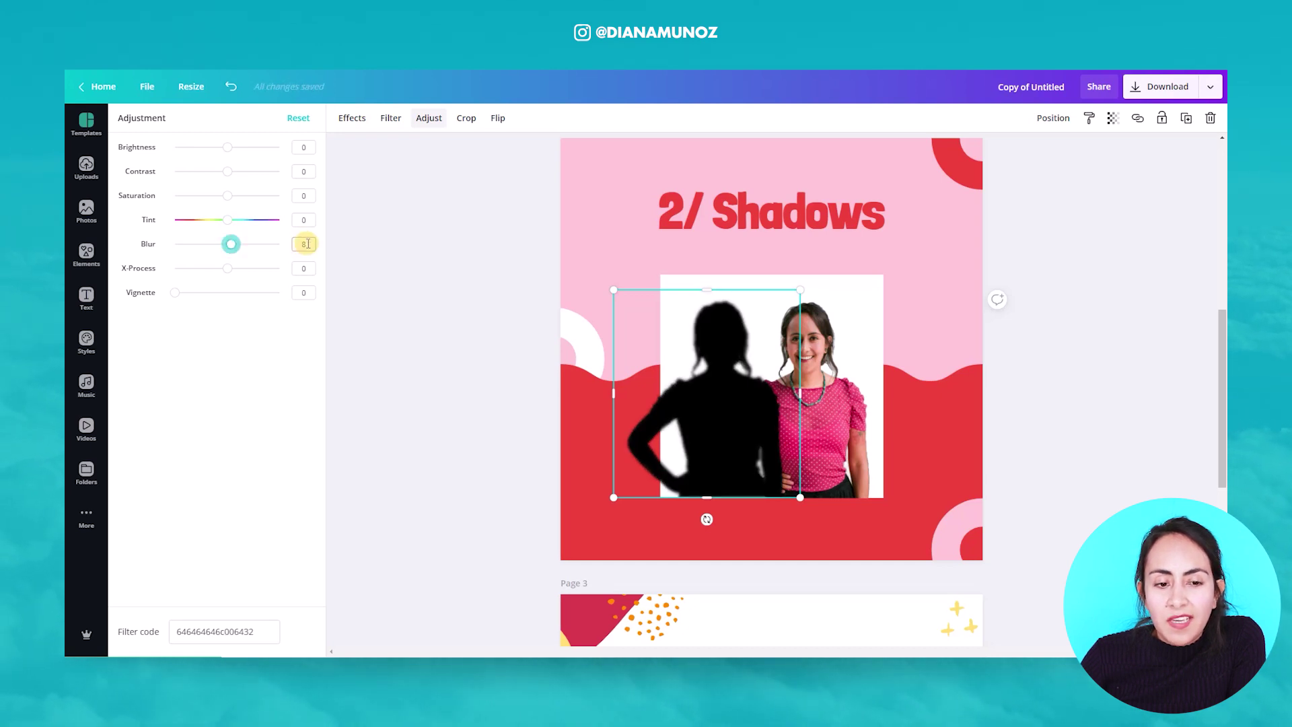
click(478, 294)
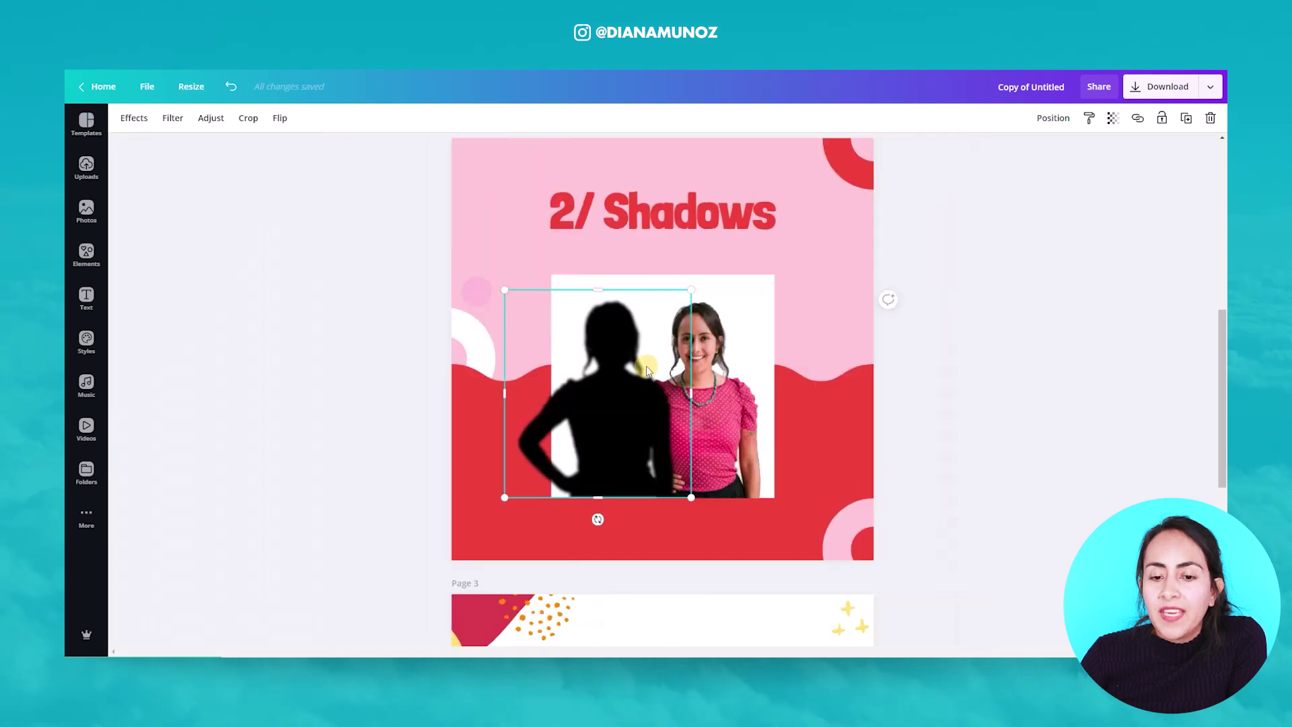
Move the silhouette onto the original portrait, offset slightly to the left, and send it backward behind the portrait
drag(619, 446, 695, 445)
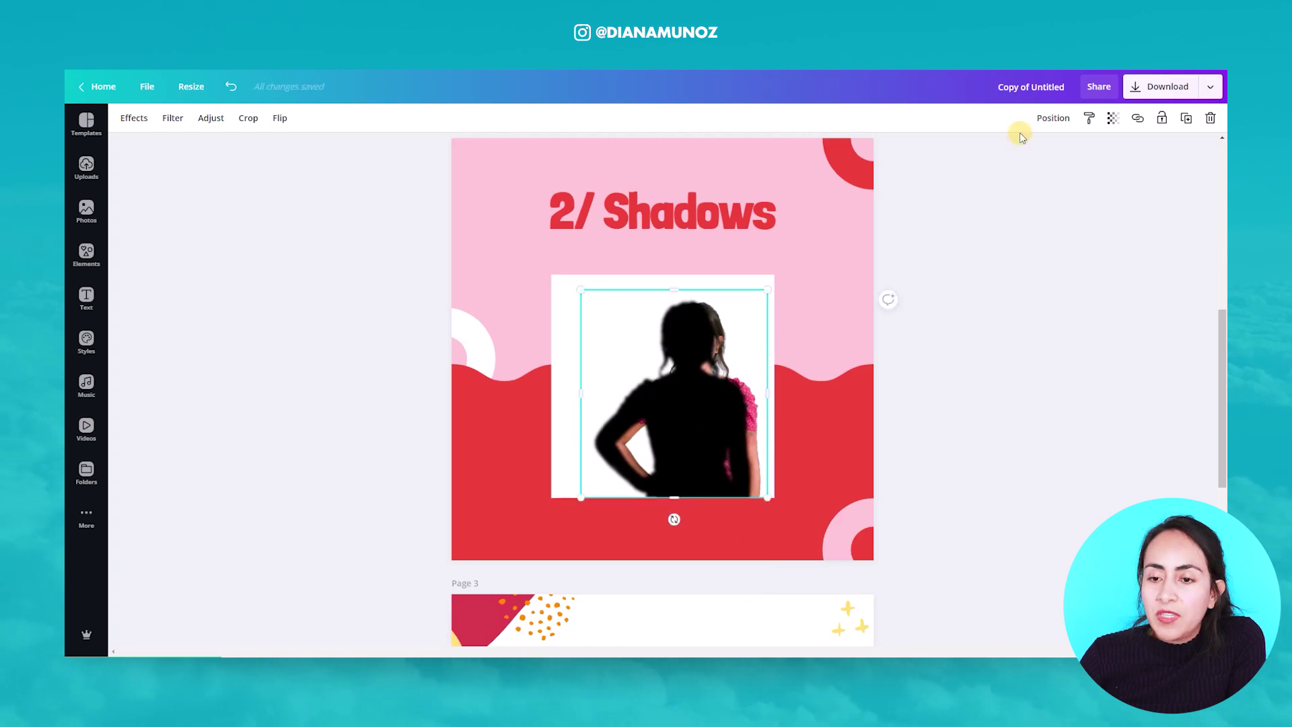
click(1053, 117)
click(1041, 151)
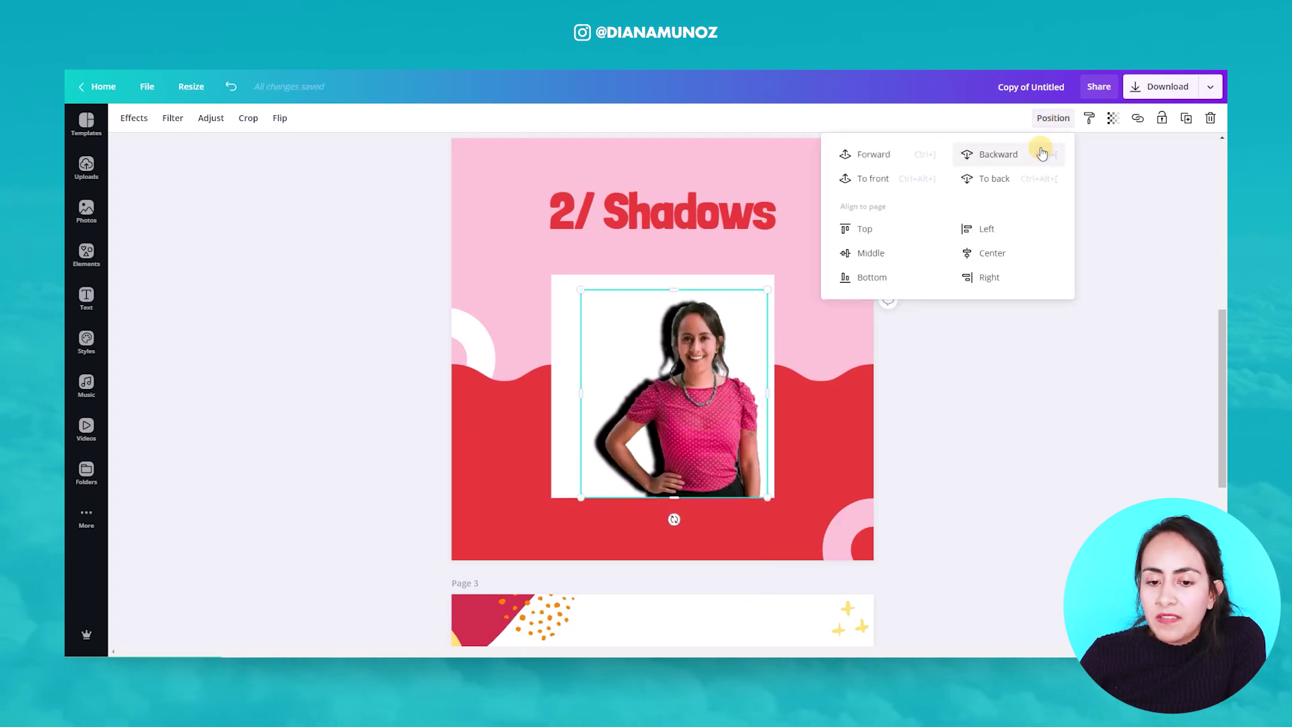
Lower the silhouette's transparency value to 27 for a soft shadow behind the portrait
click(1111, 121)
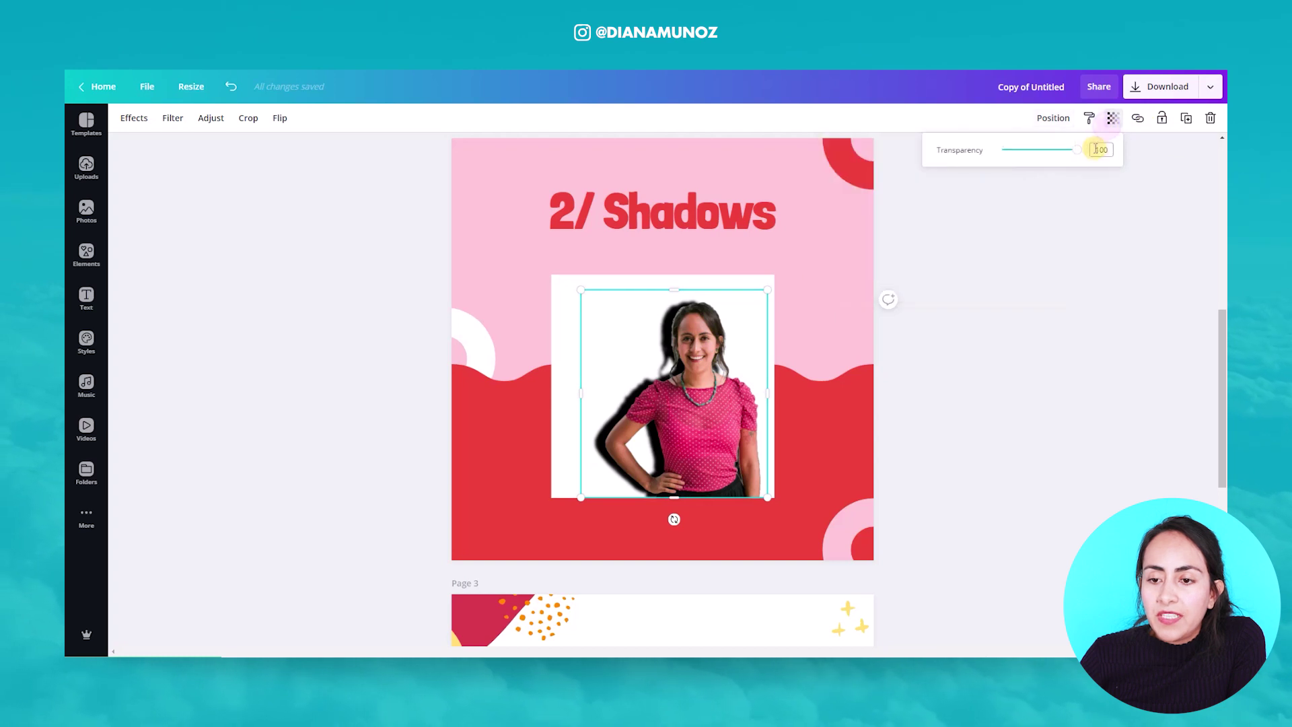
drag(1076, 148, 1034, 157)
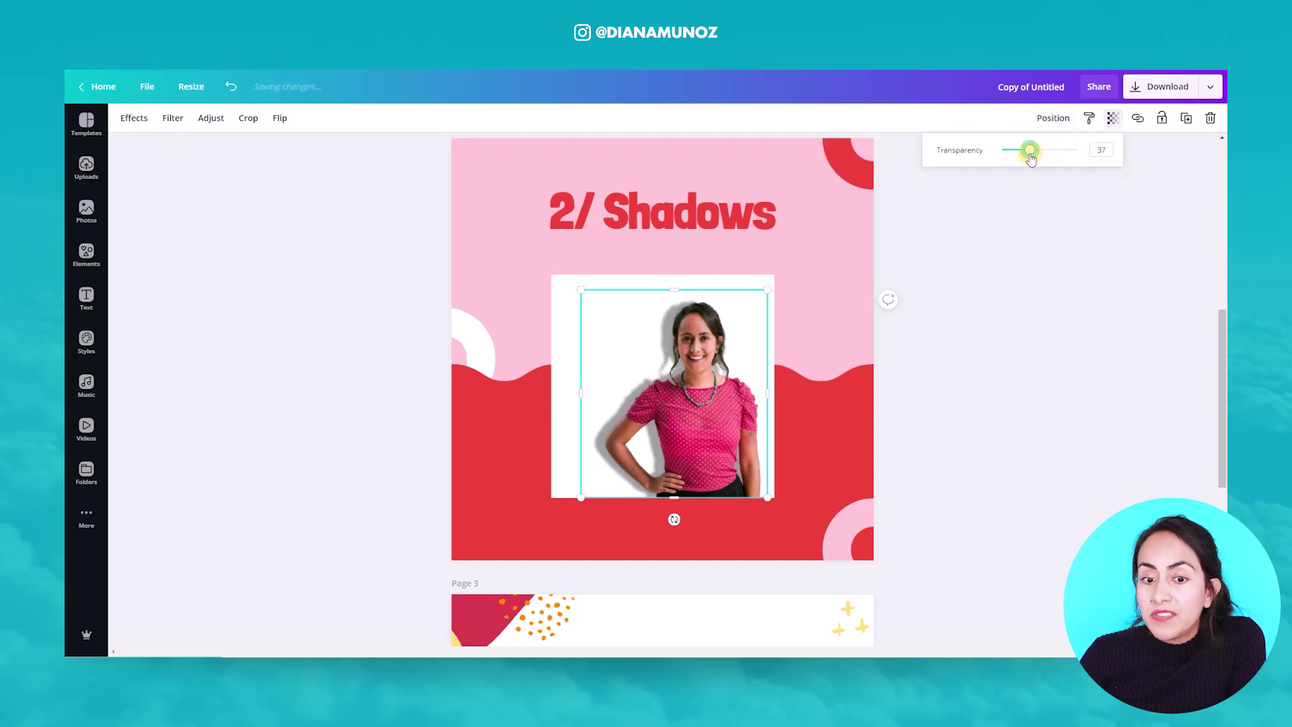
mouse_move(1026, 157)
mouse_down()
mouse_move(1011, 160)
mouse_move(1024, 159)
mouse_up()
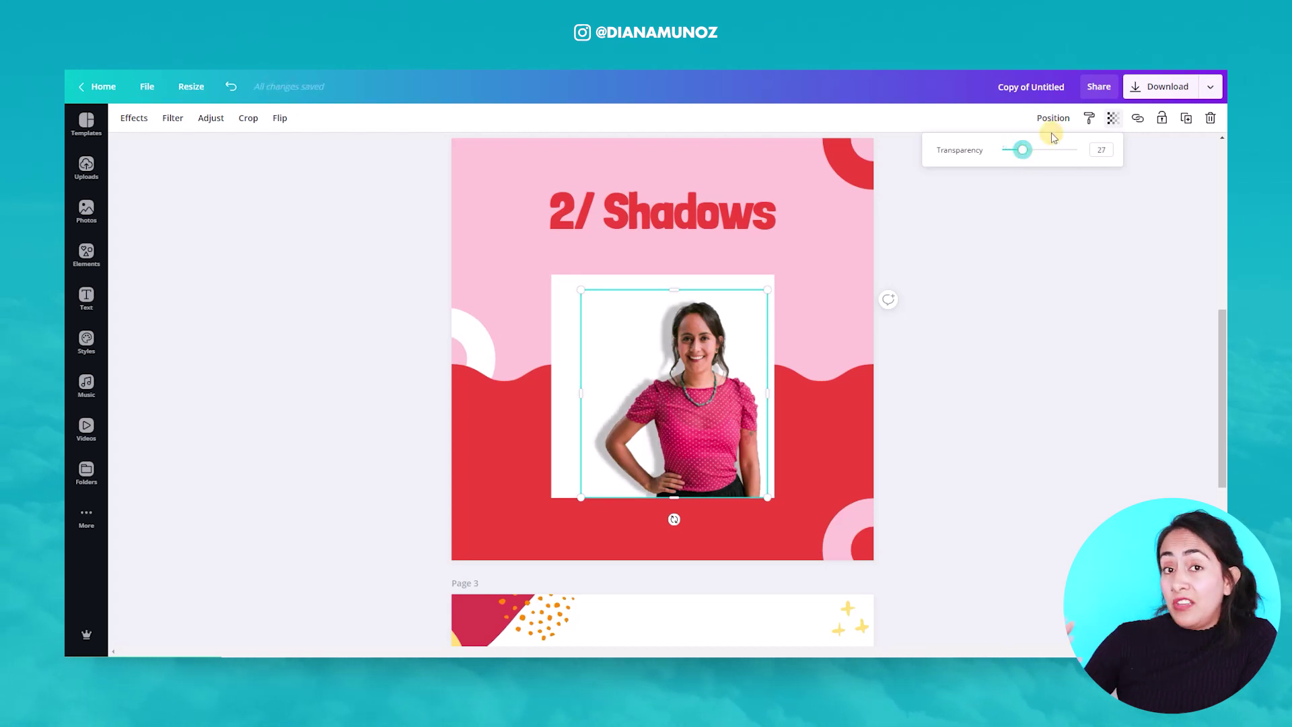
Set the silhouette's transparency value to 20 to lighten the shadow behind the portrait
drag(1021, 151, 1017, 156)
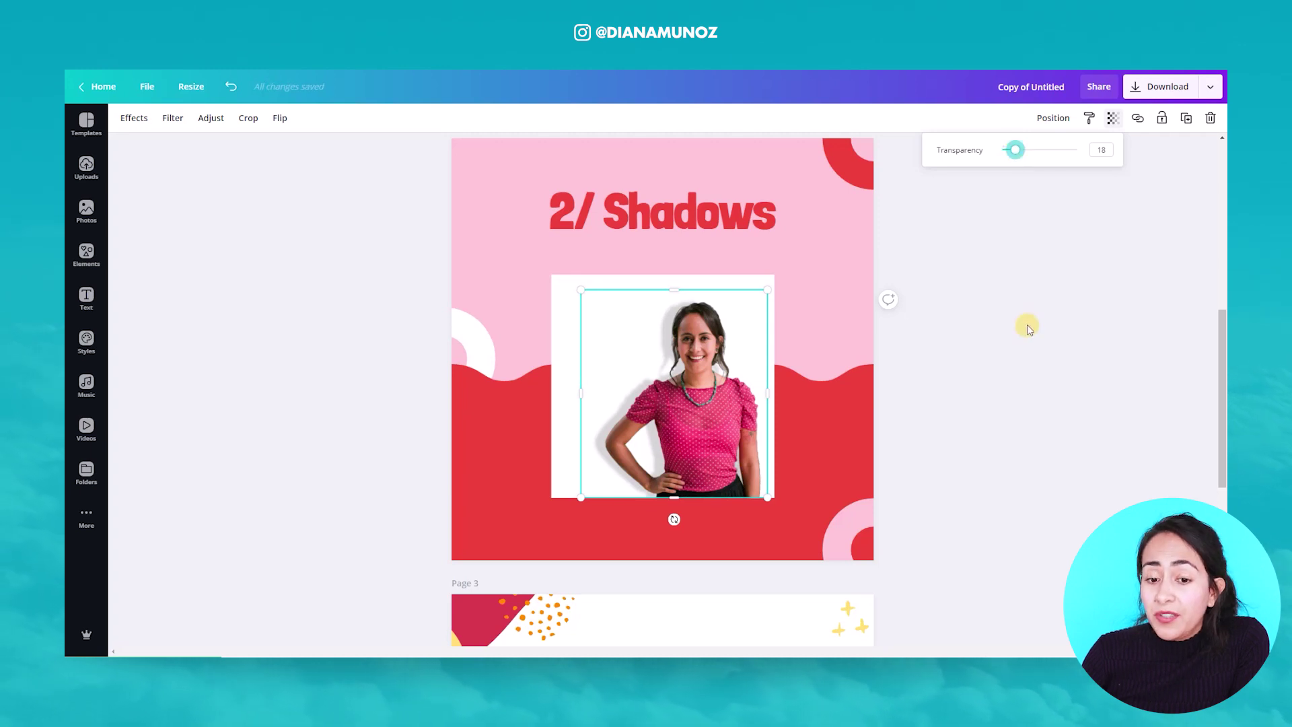
key(Right)
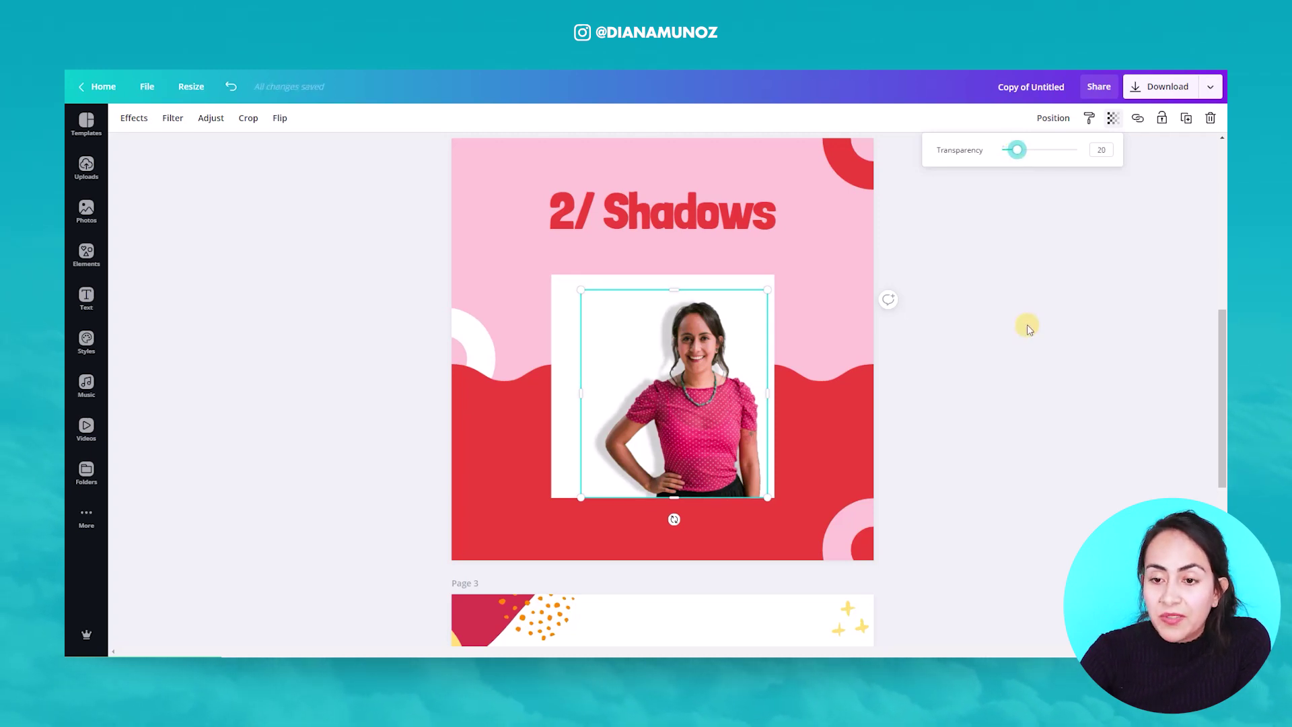
click(1026, 327)
scroll(1107, 464, up, 1)
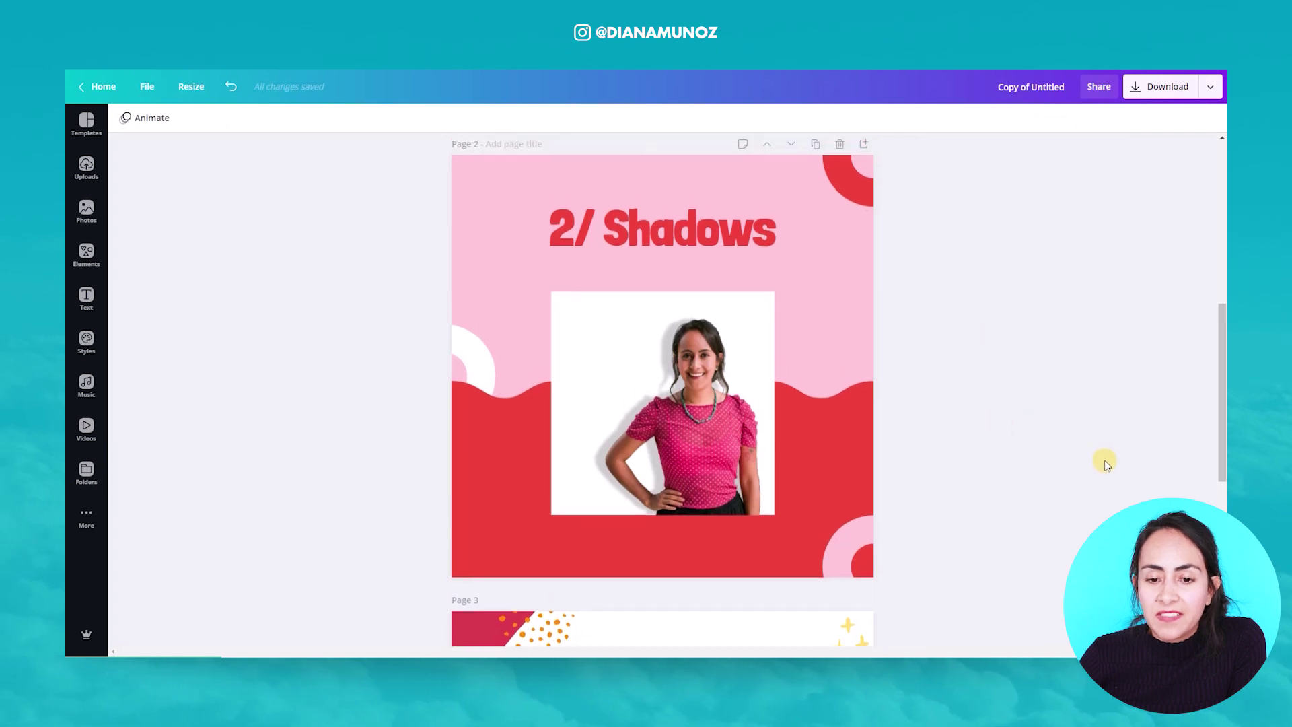
scroll(1107, 464, up, 2)
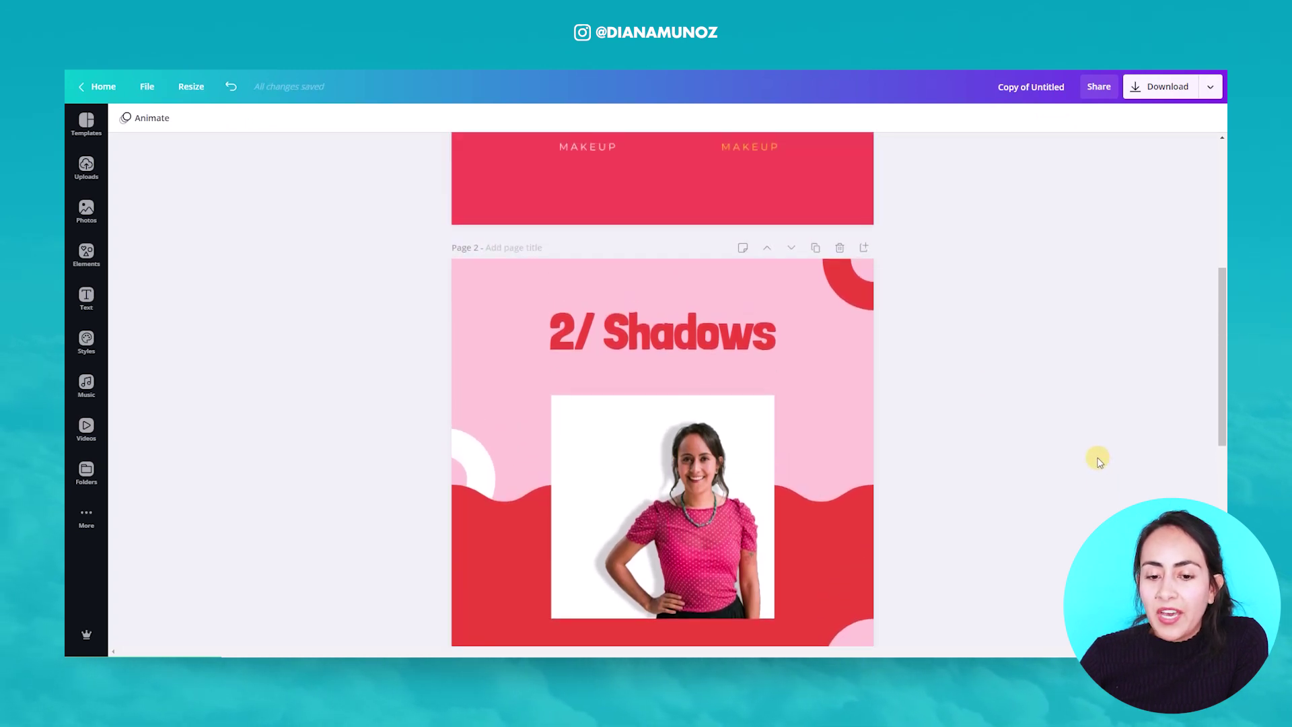
scroll(1217, 303, down, 6)
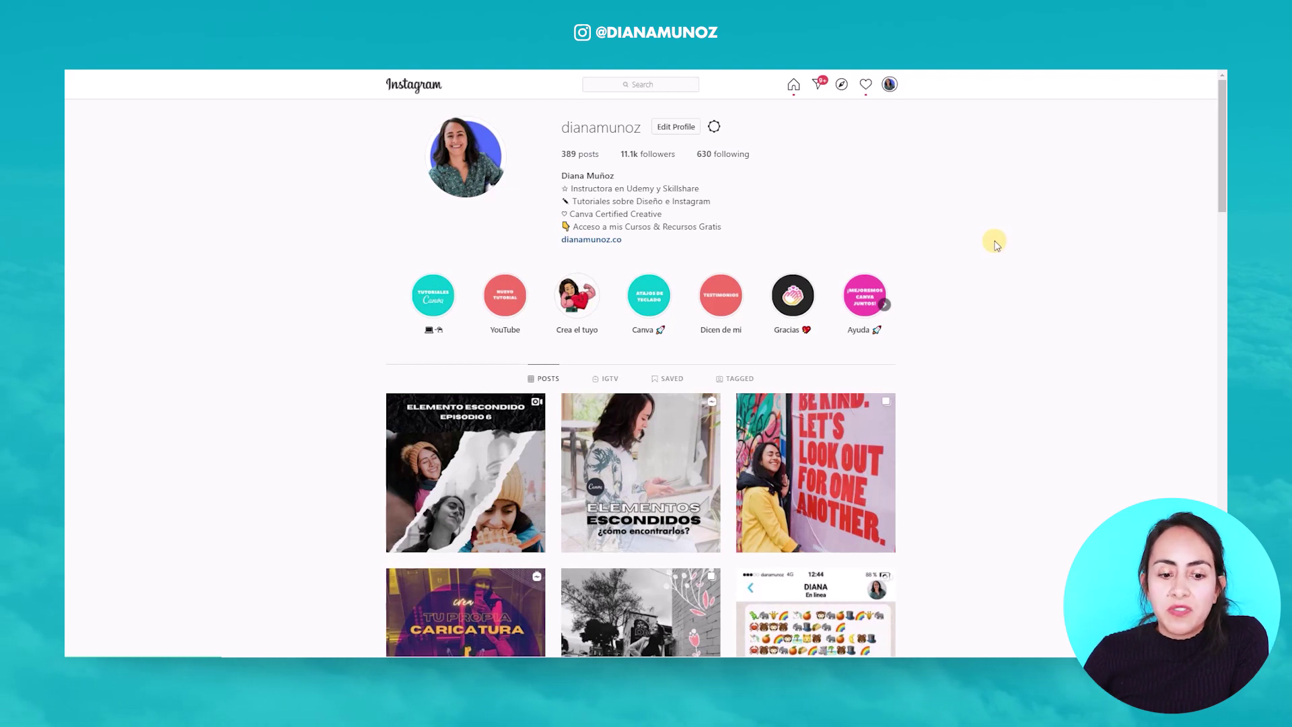
Browse the Instagram profile's posts and IGTV videos for examples of Canva designs and tutorials
scroll(996, 244, down, 3)
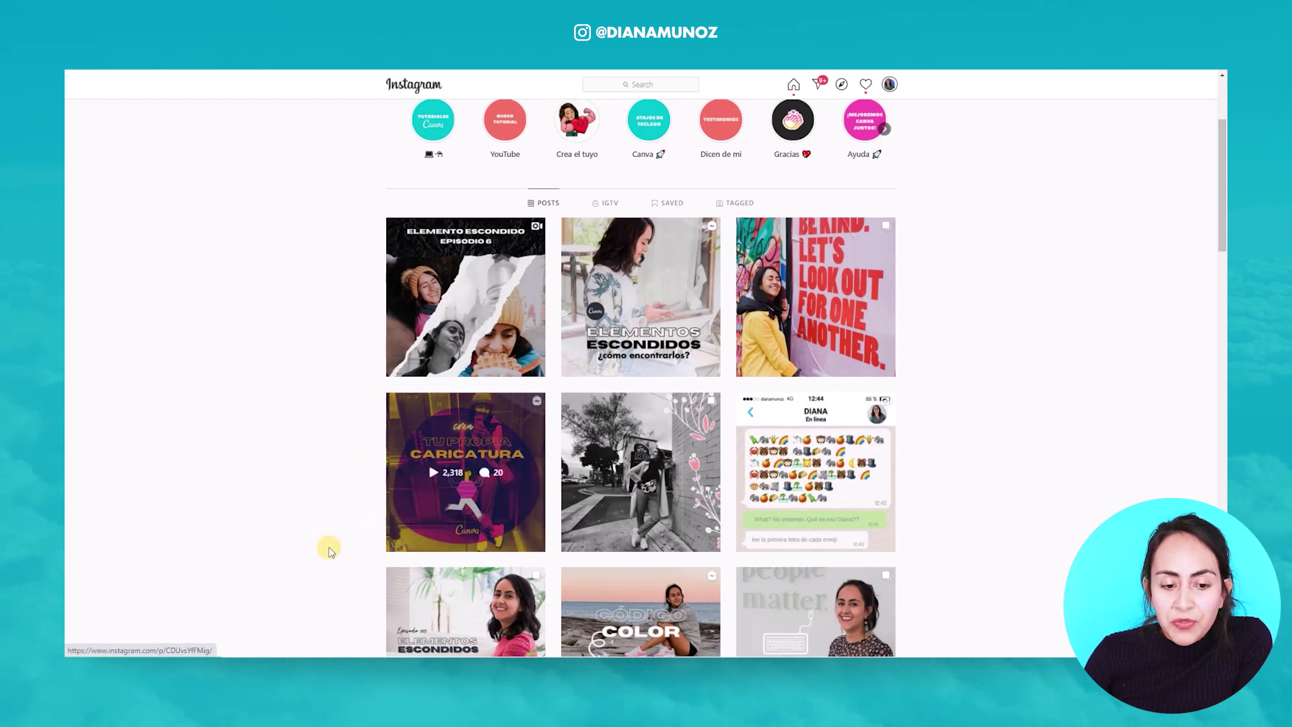
scroll(293, 518, down, 2)
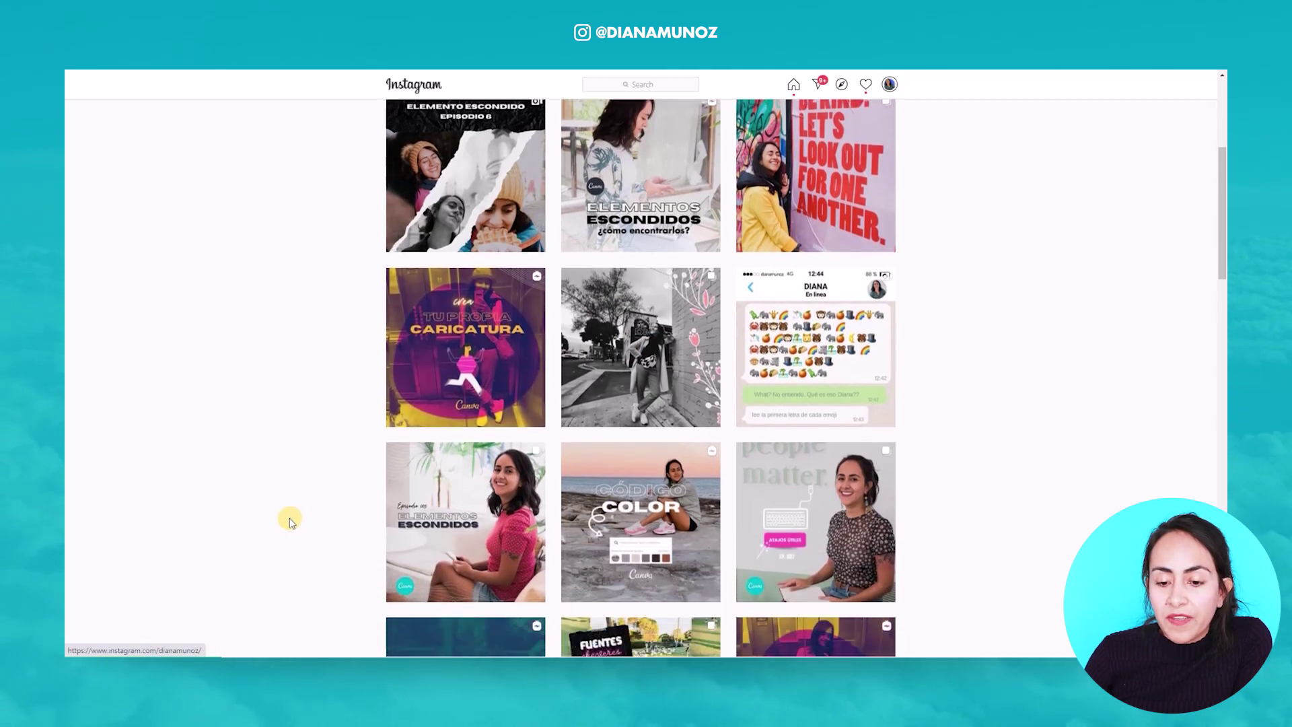
scroll(290, 522, down, 2)
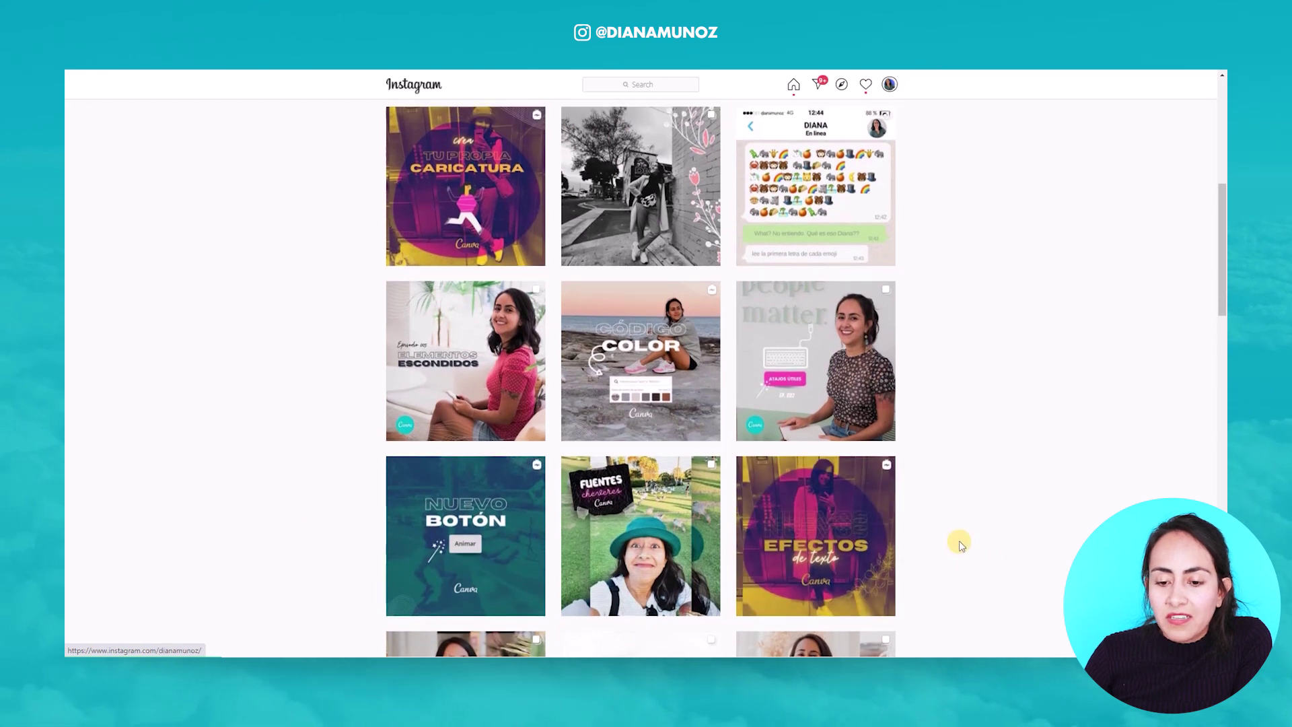
scroll(959, 540, up, 4)
click(609, 263)
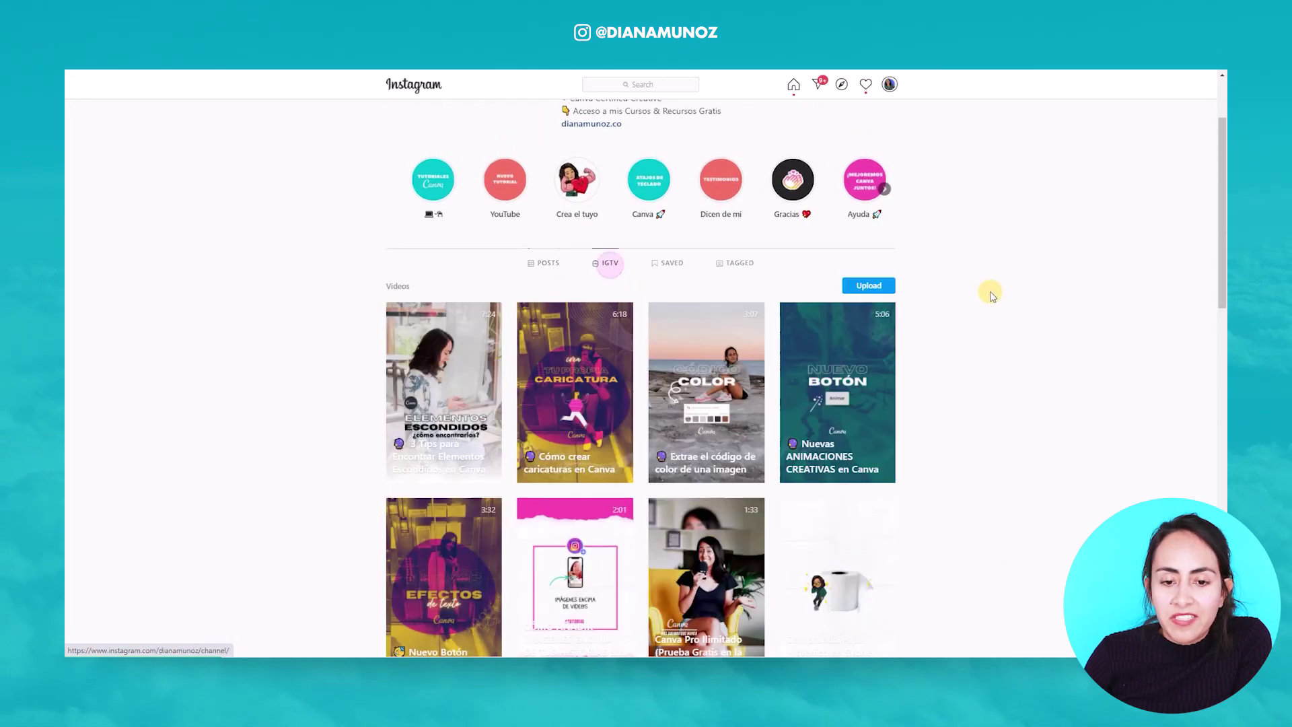
scroll(1050, 471, down, 2)
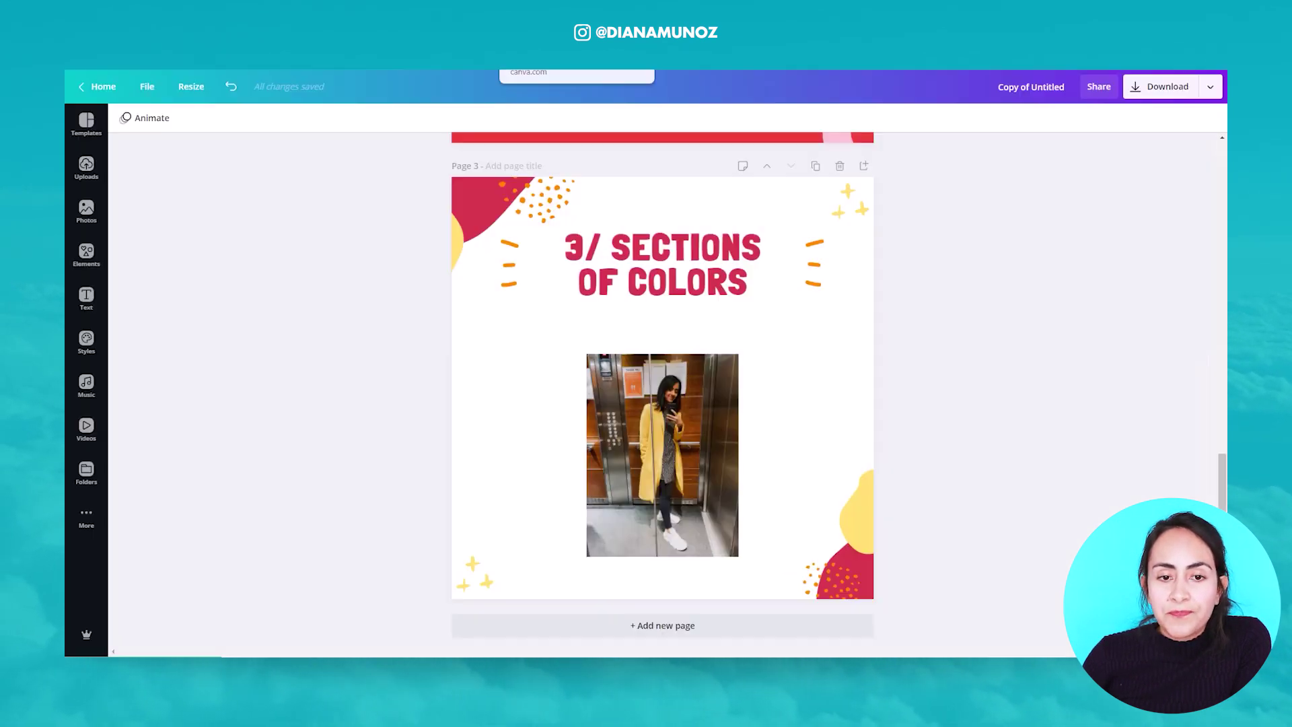
Shift the elevator photo on page 3 to the left, duplicate it, and place the copy beside it on the right
drag(681, 482, 597, 470)
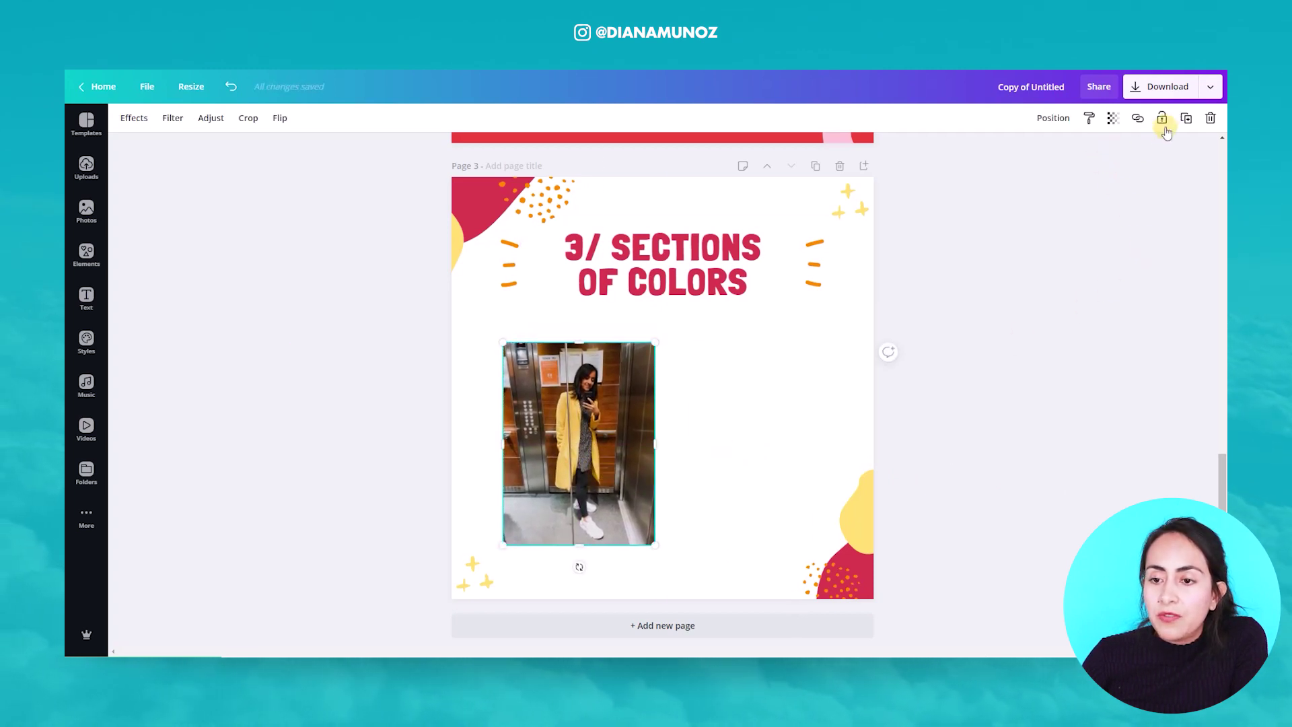
click(1186, 118)
drag(584, 465, 763, 450)
Apply the Mustard duotone effect to the left elevator photo
click(622, 461)
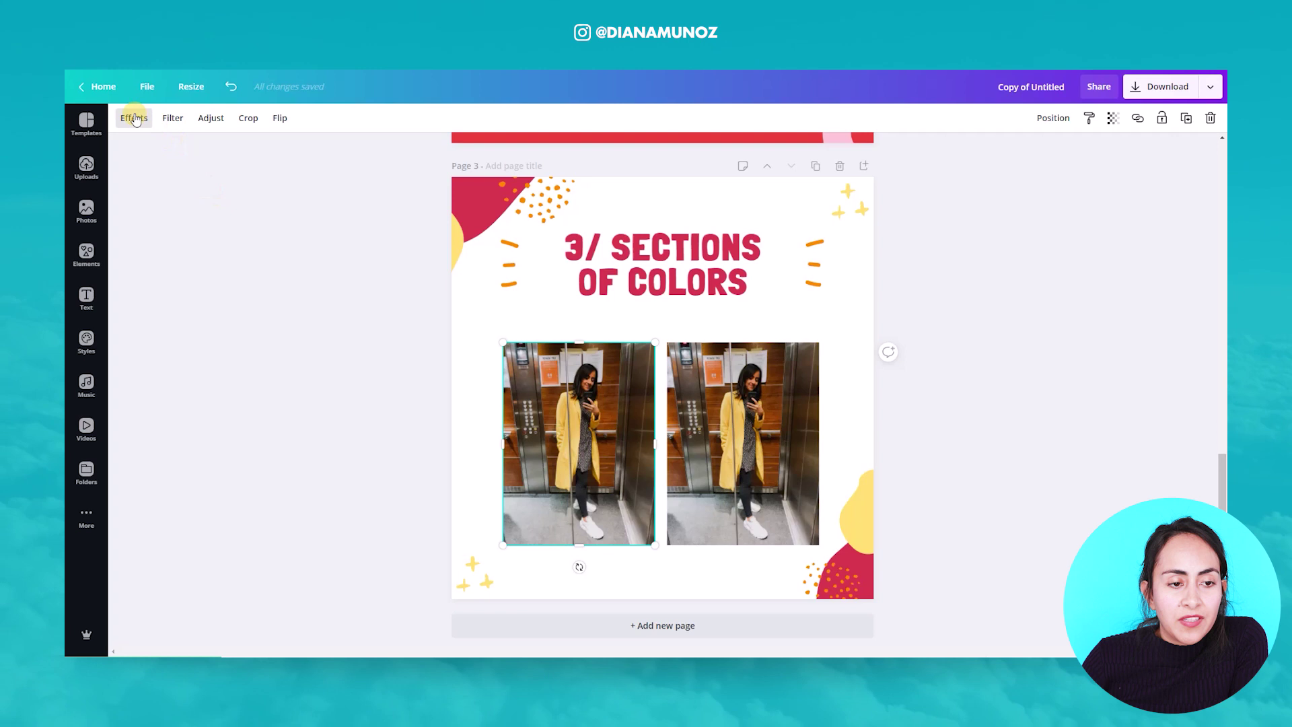
click(134, 118)
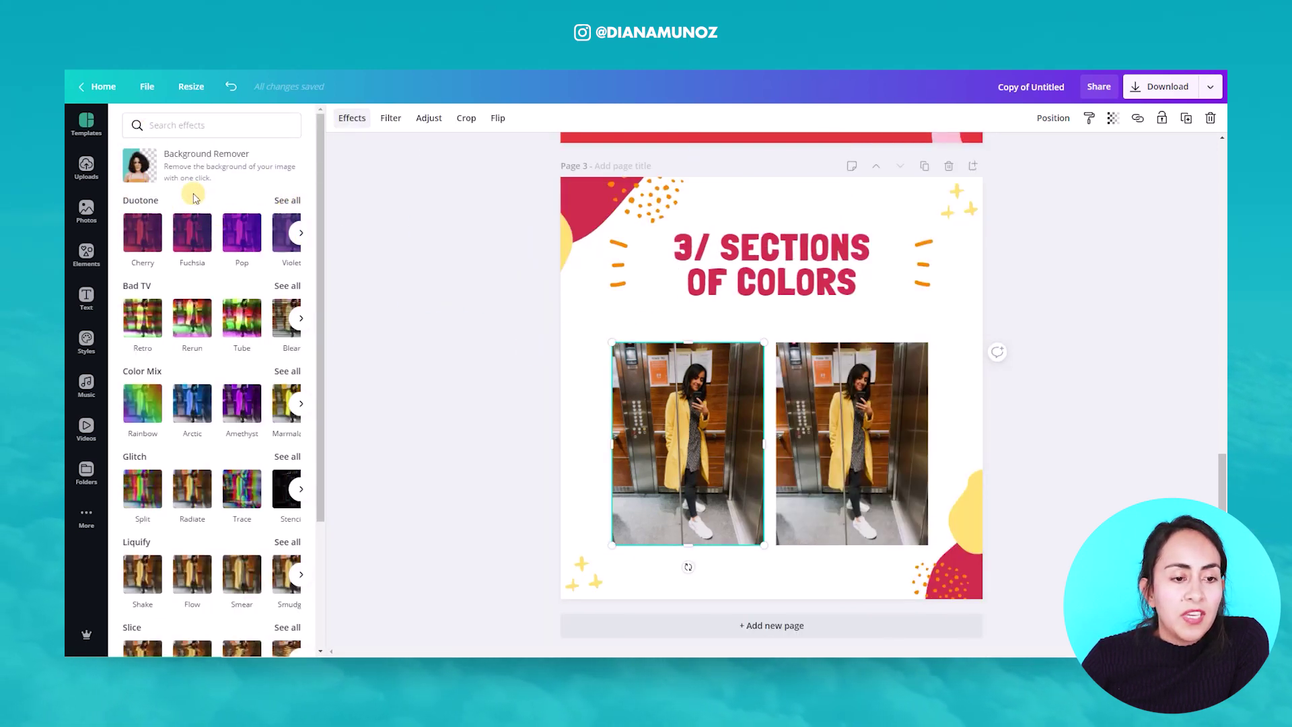
click(281, 202)
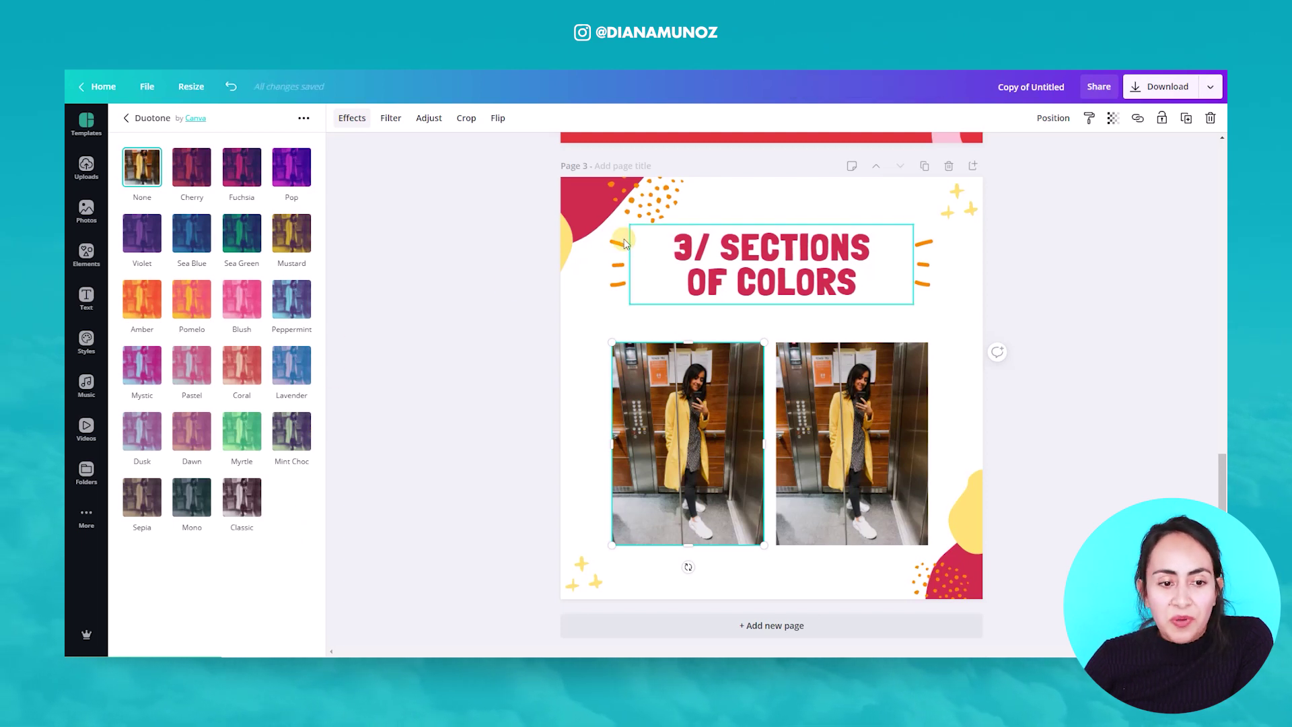
click(287, 240)
click(244, 637)
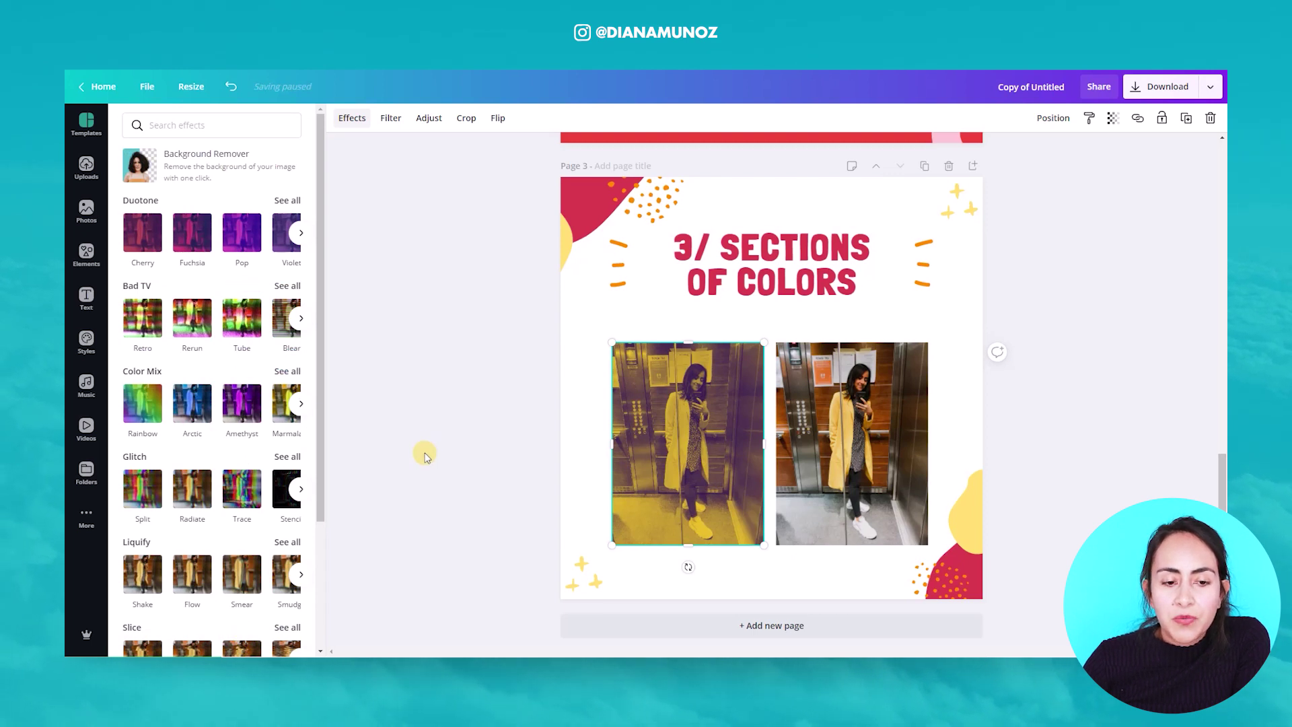
click(594, 468)
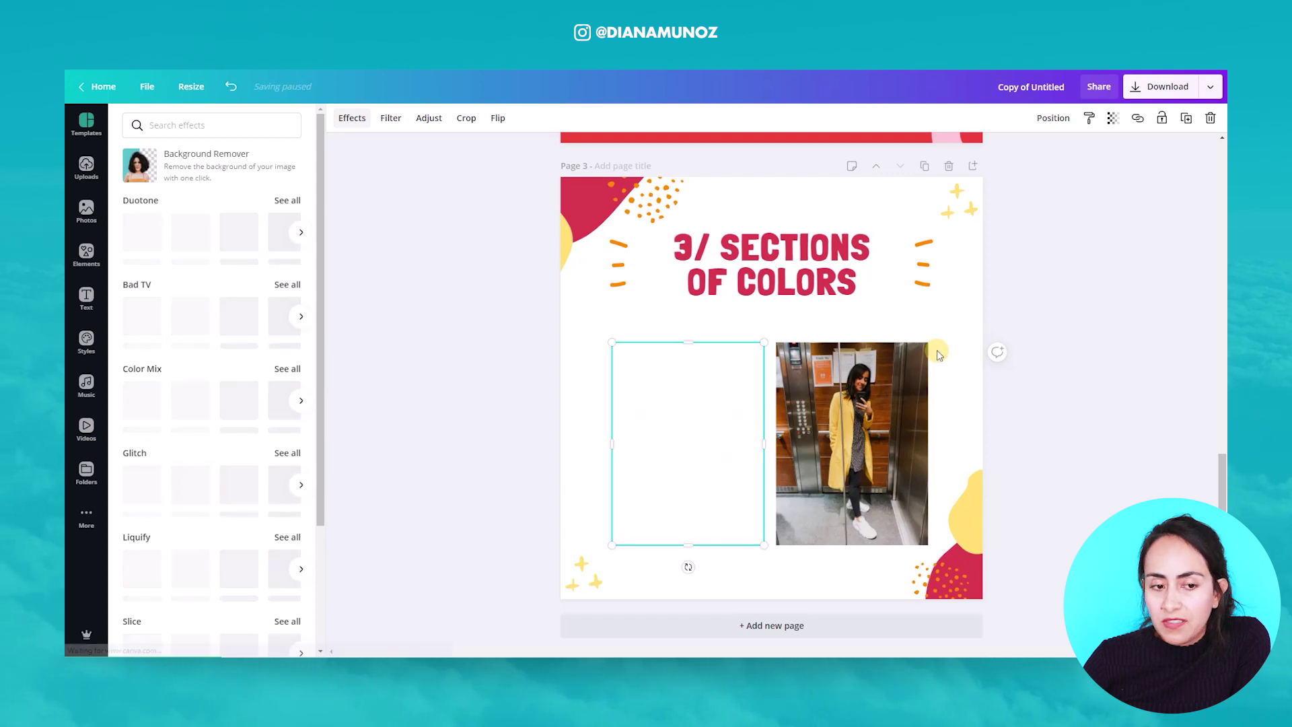
click(140, 317)
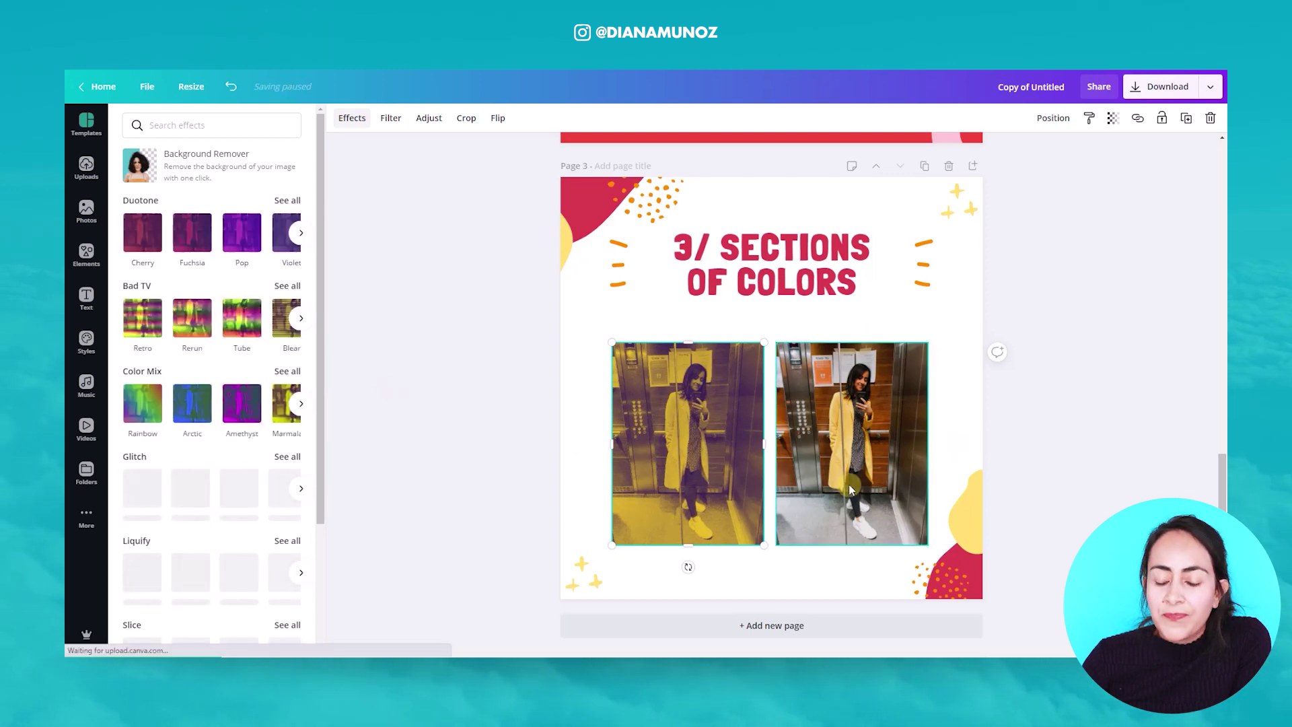
Apply the Fuchsia duotone effect to the right elevator photo
click(828, 400)
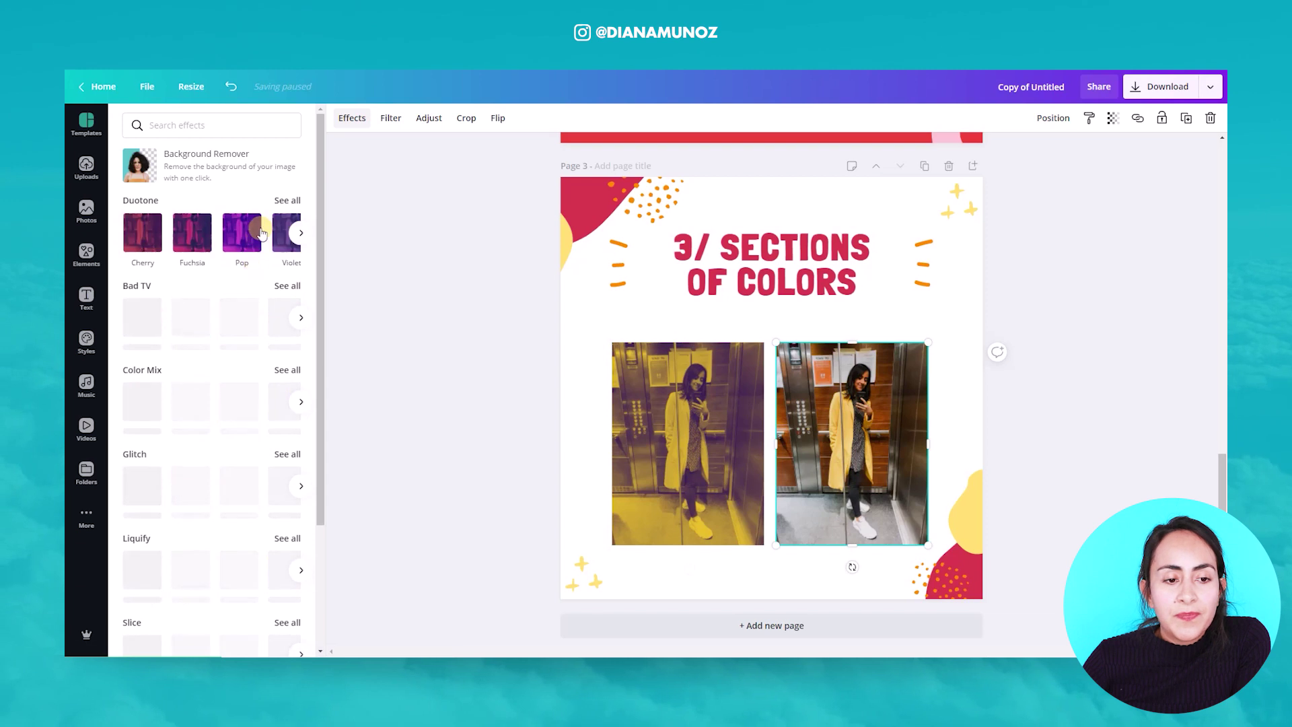
click(287, 200)
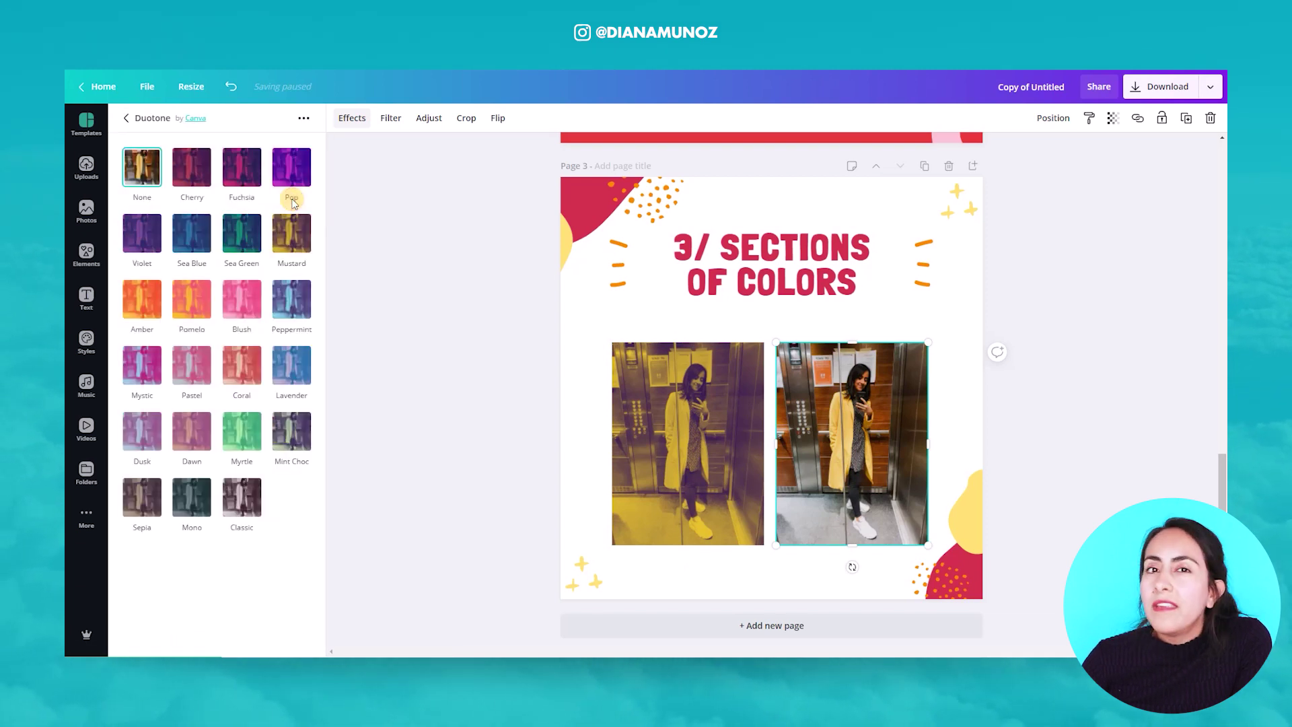
click(242, 168)
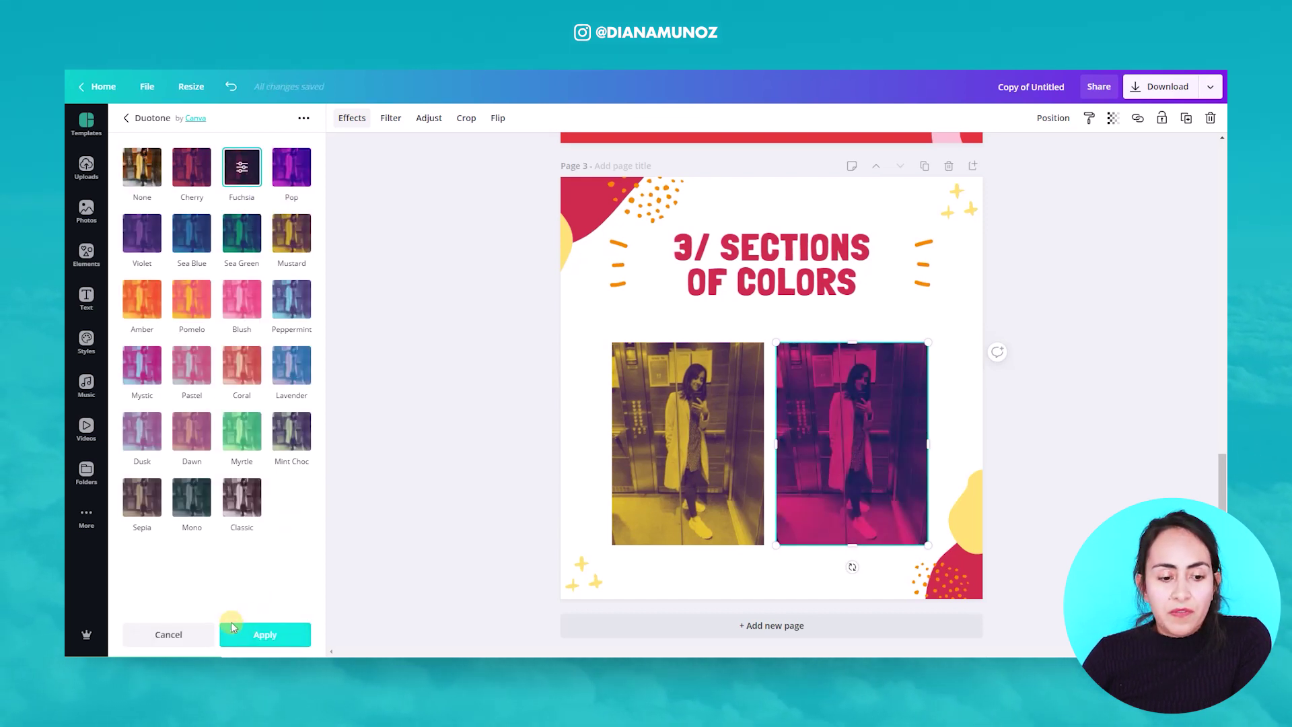
click(267, 629)
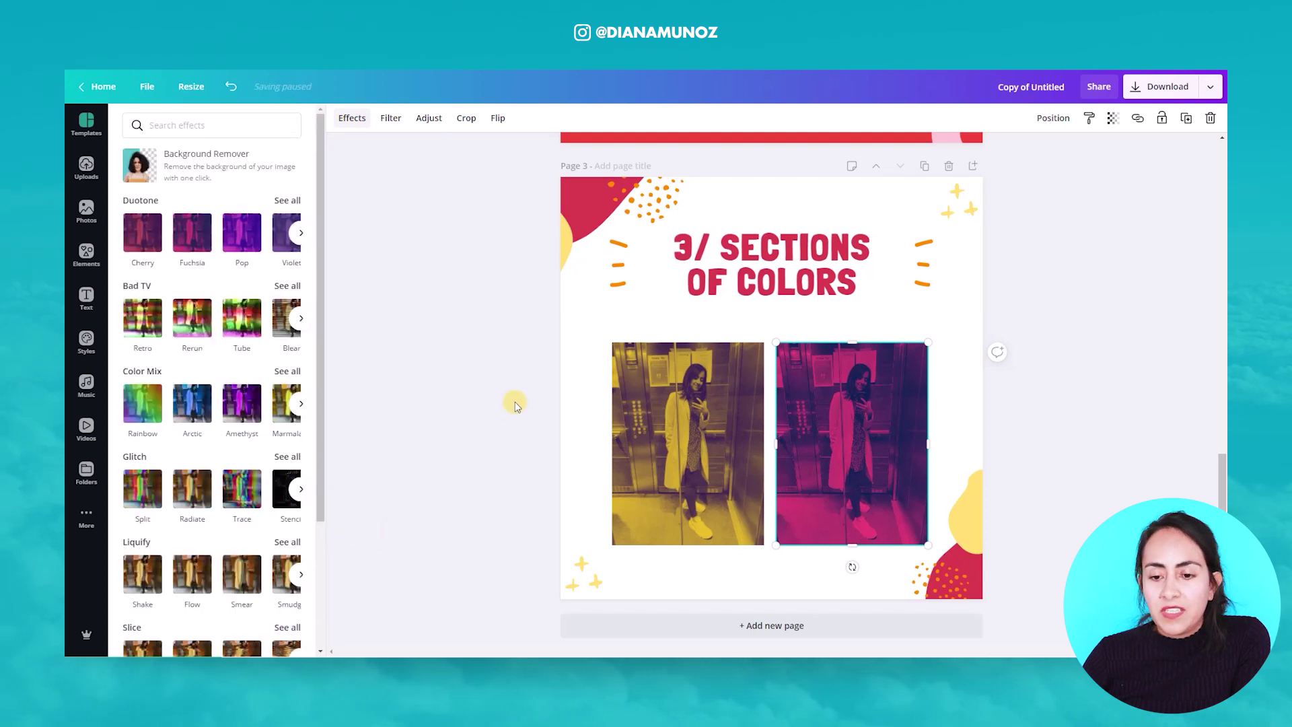
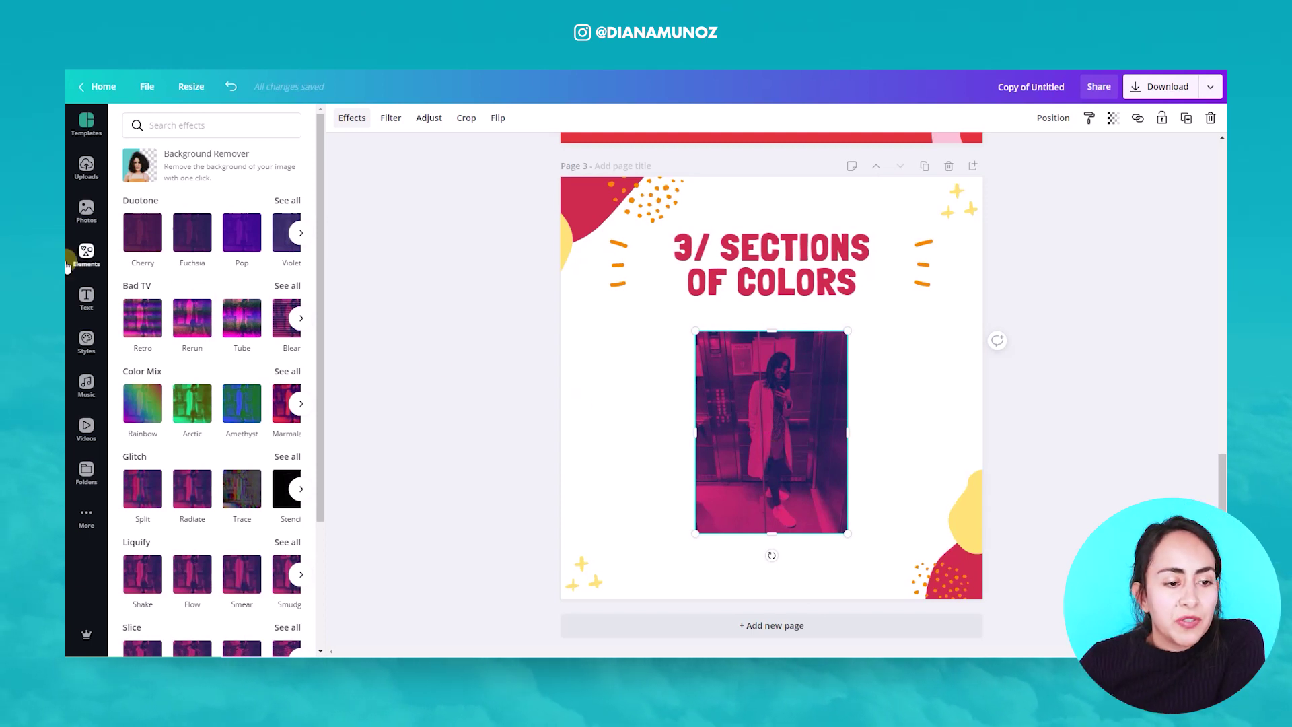
Insert the wide frame with torn-paper top and bottom edges from the full collection of frames
click(86, 251)
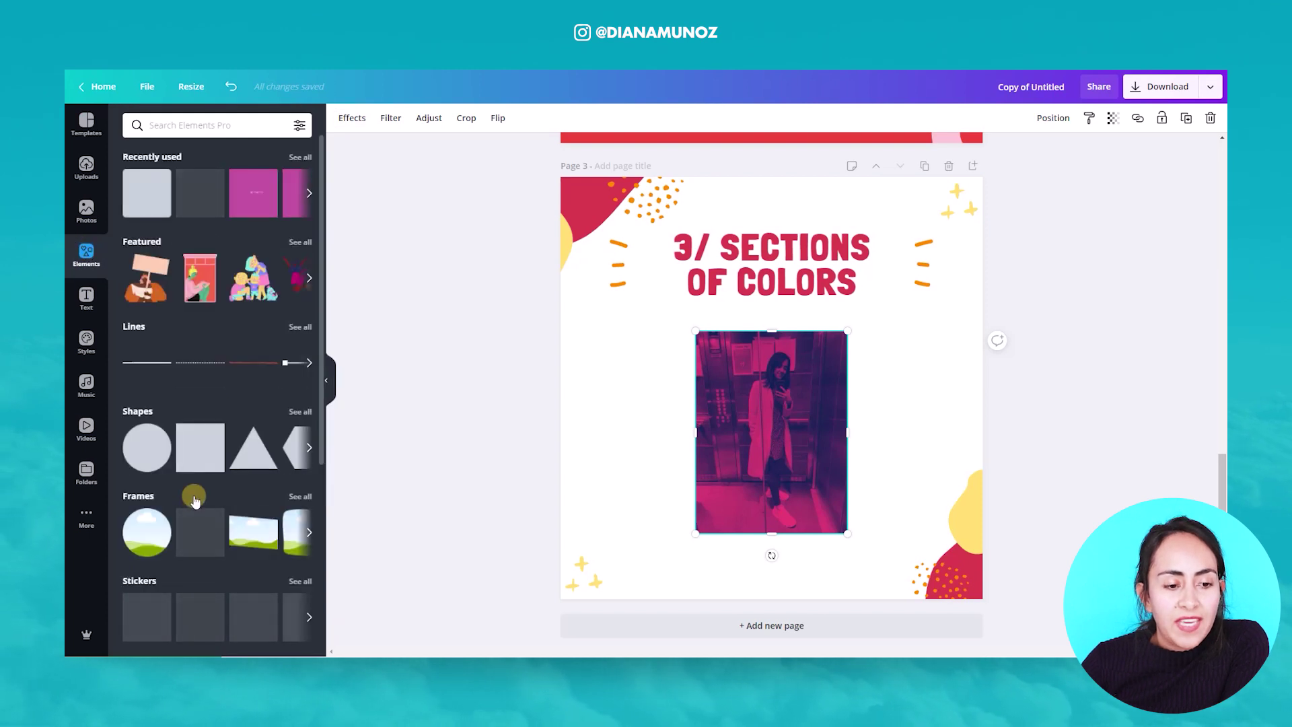
click(299, 498)
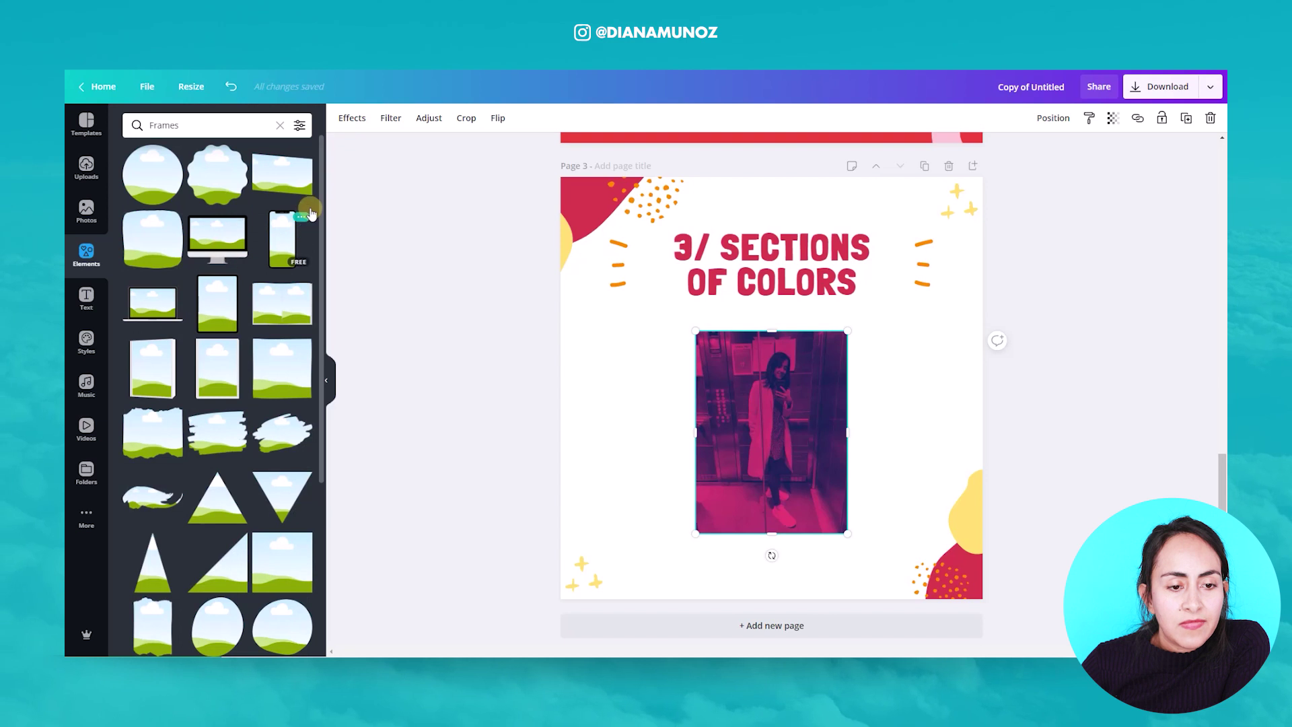
drag(323, 193, 314, 323)
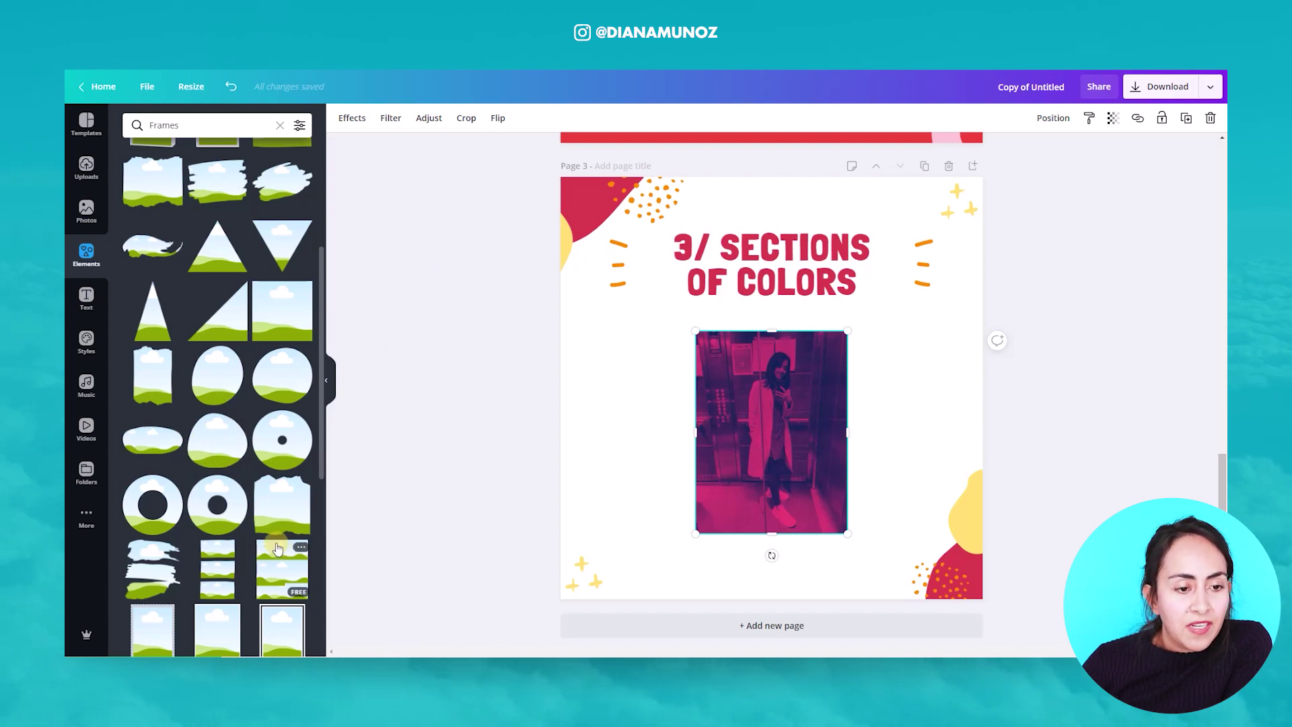
scroll(277, 548, down, 2)
scroll(277, 548, up, 3)
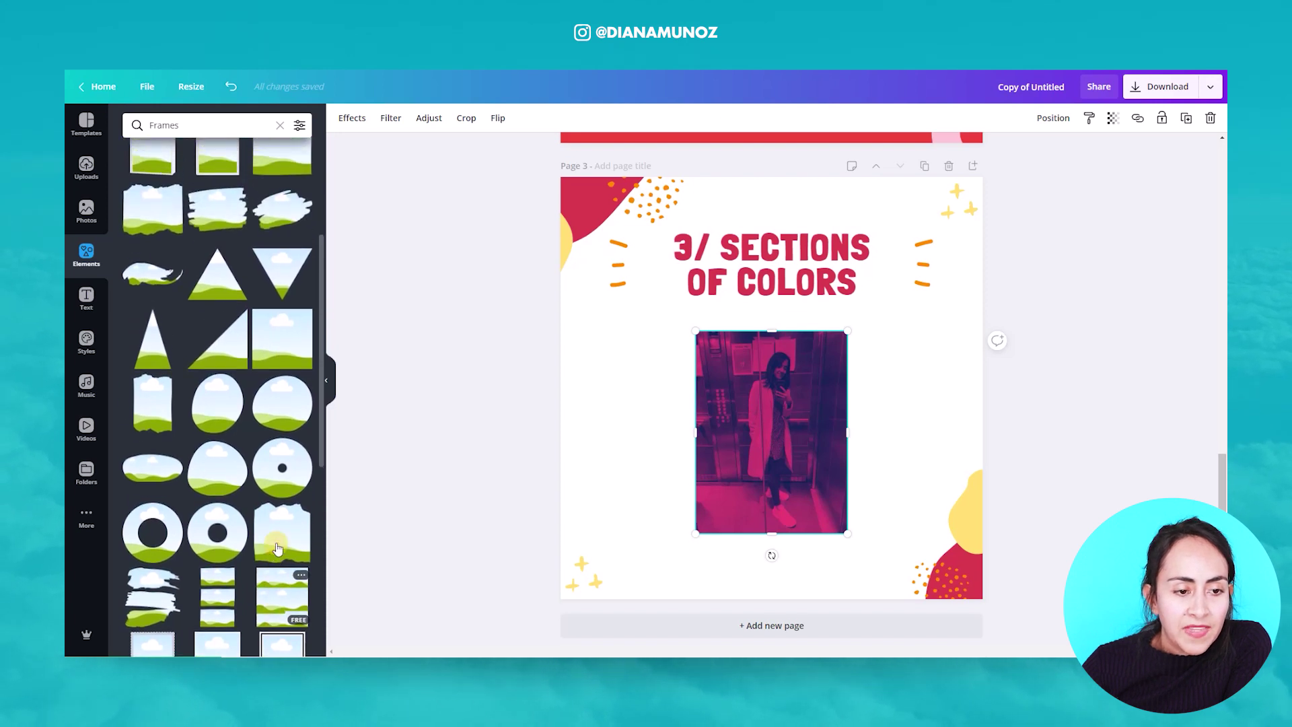
scroll(277, 549, up, 2)
click(139, 309)
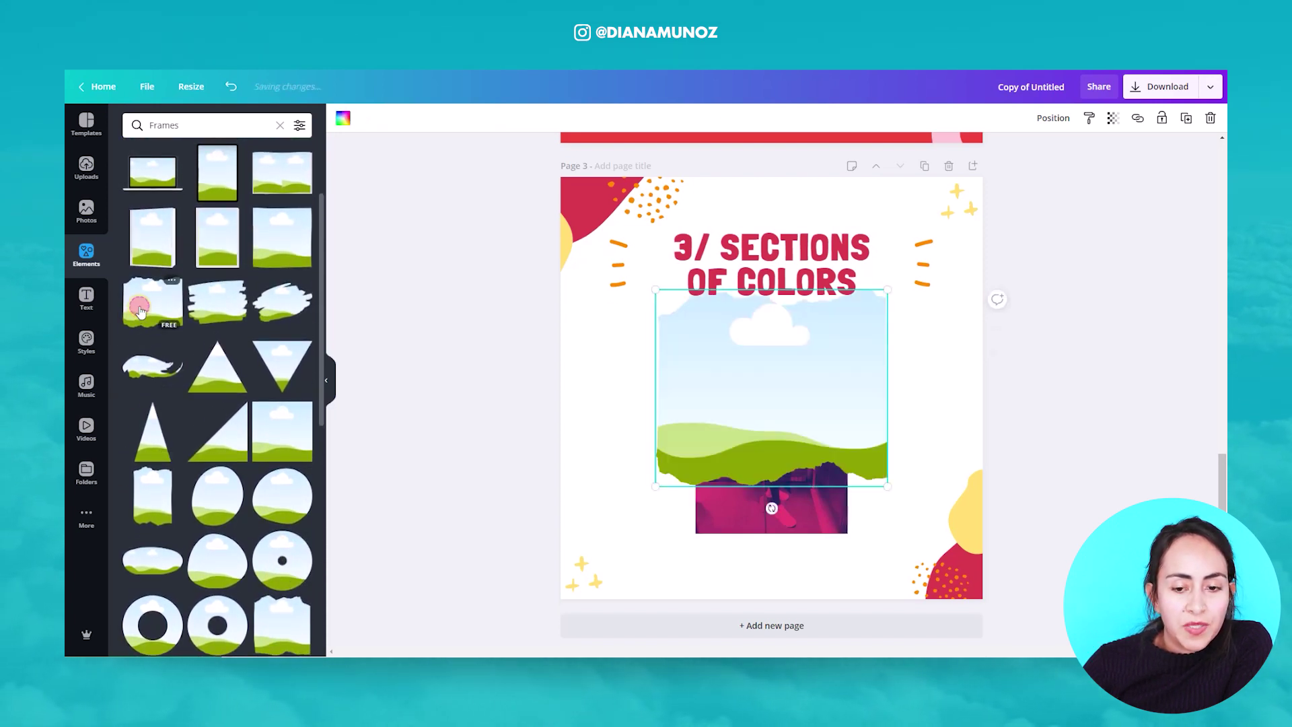
Shrink the torn-edge frame to the photo's width and position it over the middle and lower part of the photo
drag(803, 369, 840, 417)
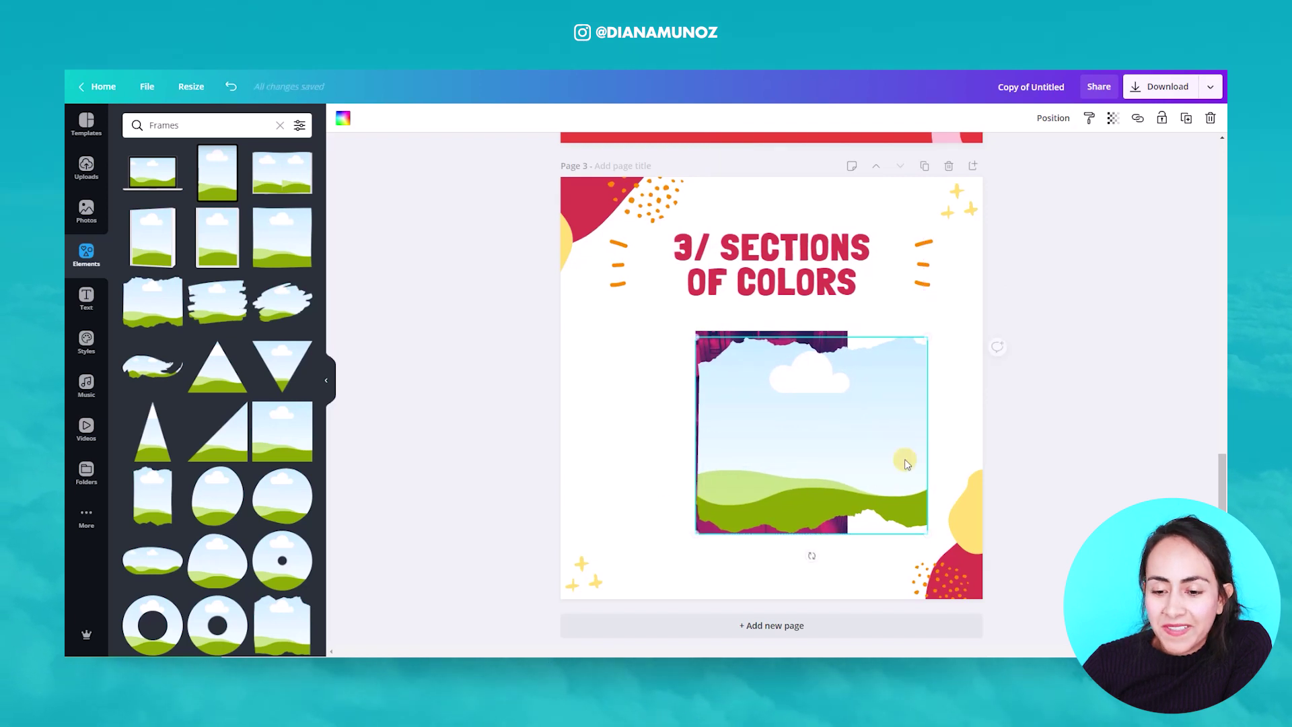
drag(895, 528, 830, 450)
drag(767, 374, 798, 439)
click(917, 396)
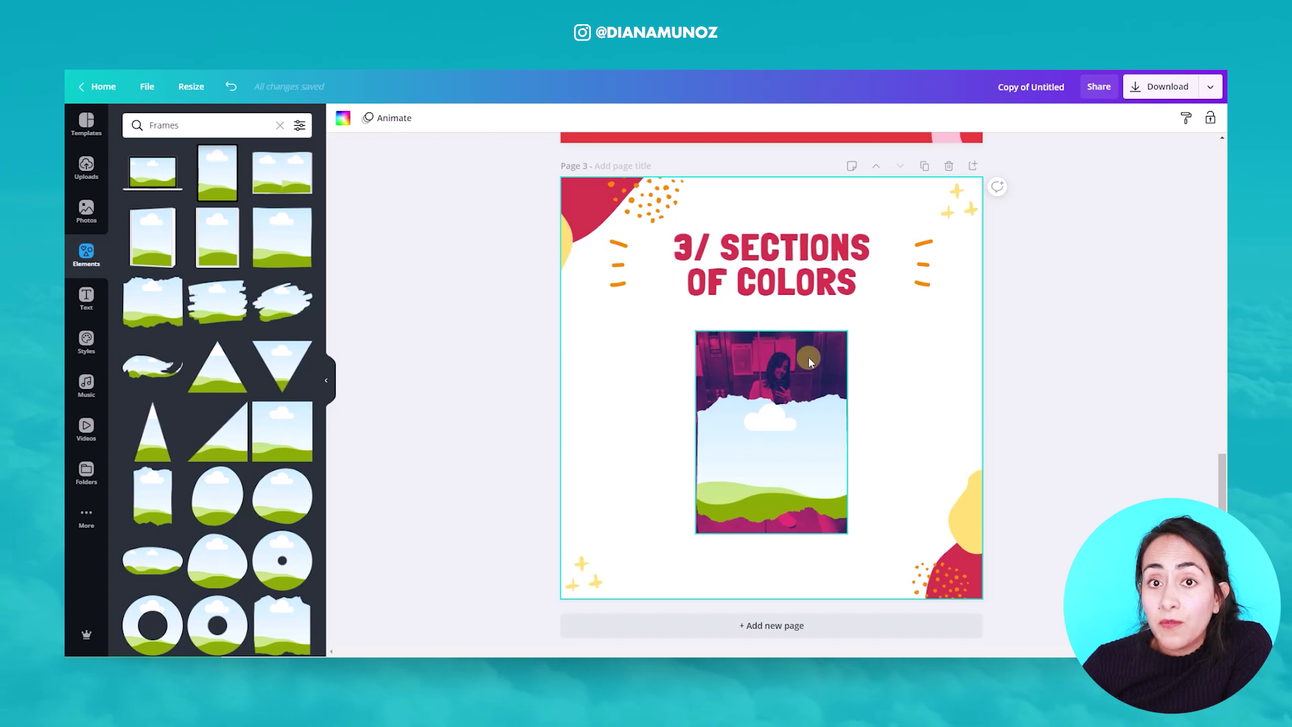
Fill the torn-edge frame with the fuchsia photo and reposition the image inside it to line up with the mustard photo behind
drag(789, 362, 797, 445)
click(878, 424)
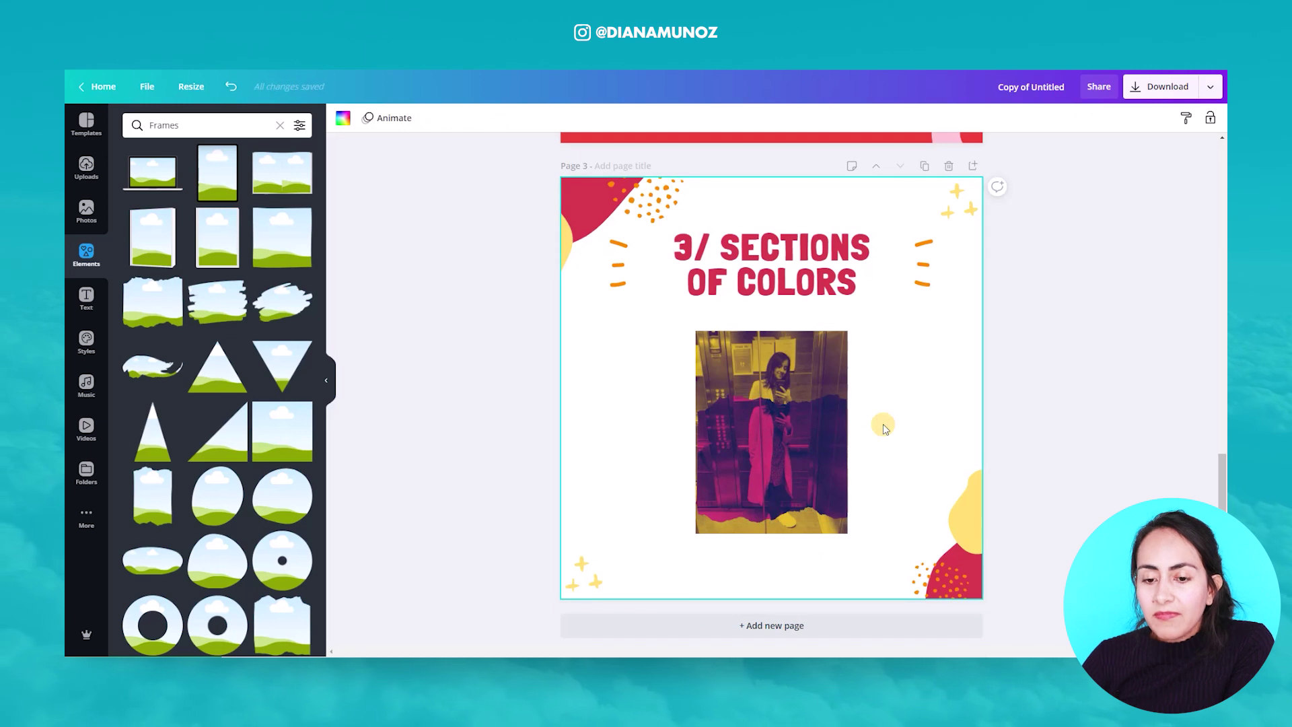
click(1170, 642)
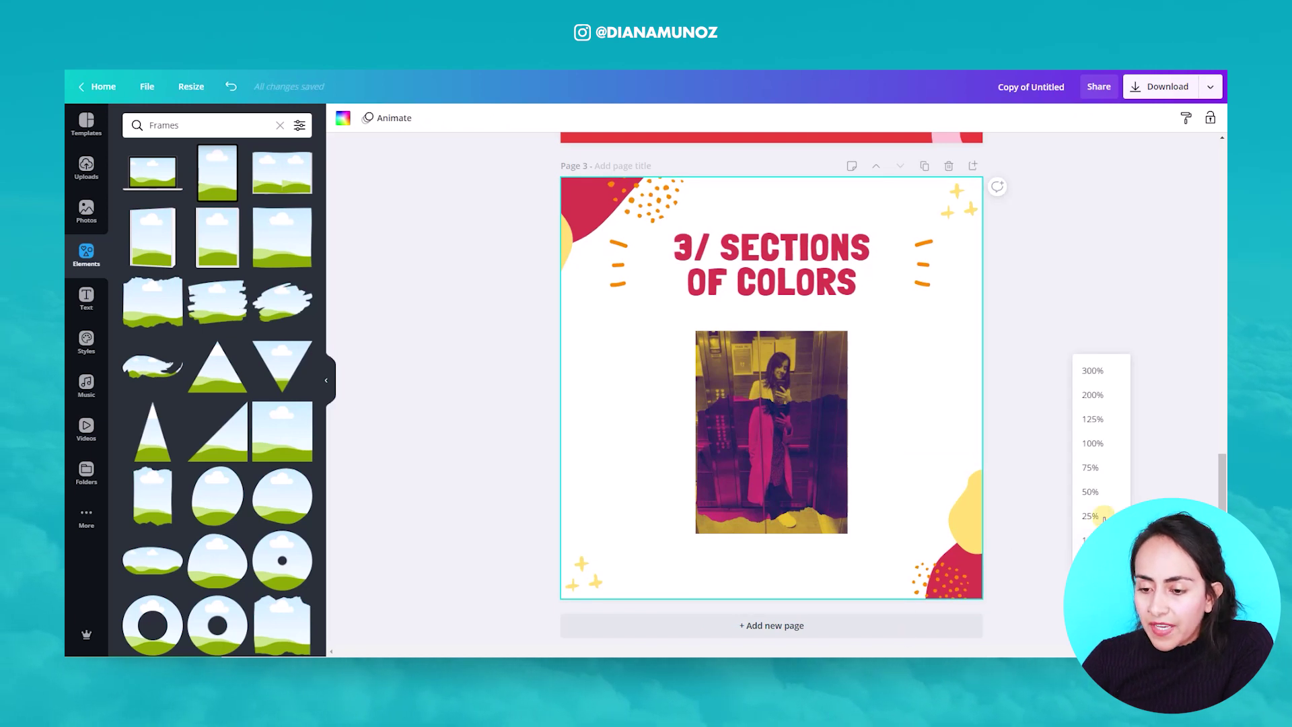
click(1093, 443)
scroll(1102, 439, down, 1)
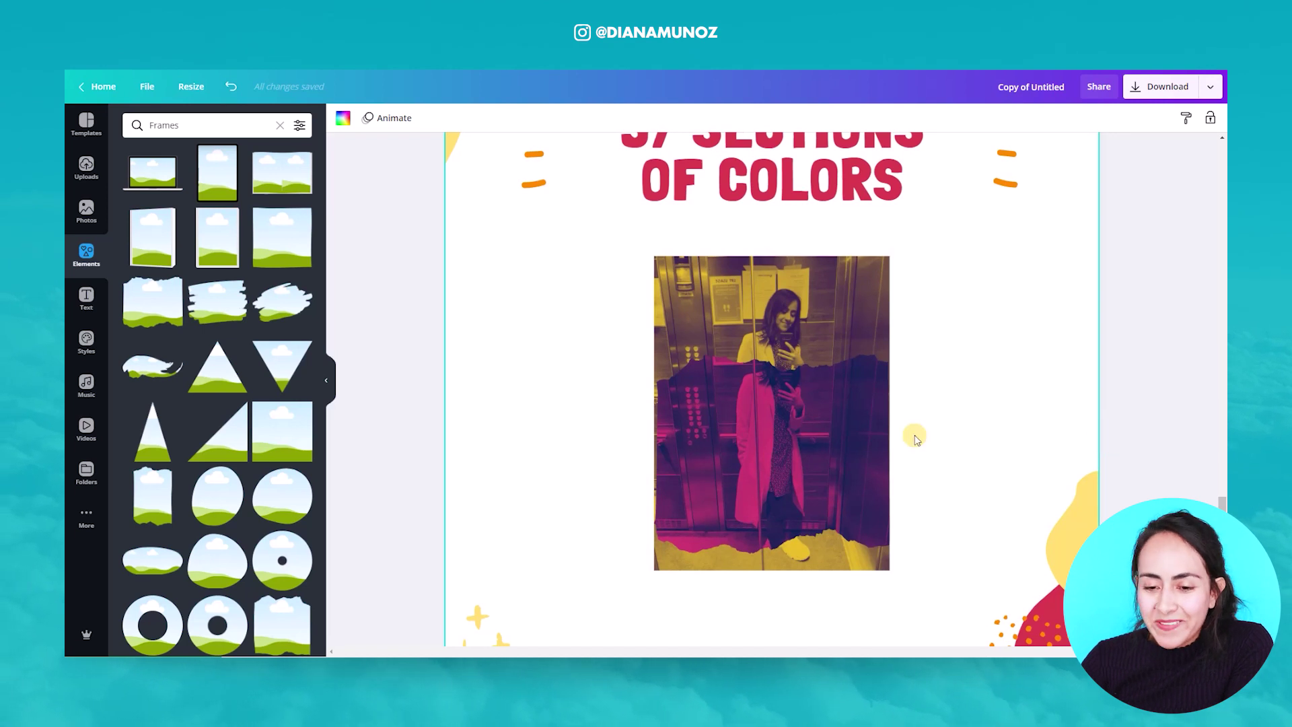
double_click(760, 422)
mouse_move(760, 422)
mouse_down()
mouse_move(765, 469)
mouse_move(762, 421)
mouse_up()
click(349, 119)
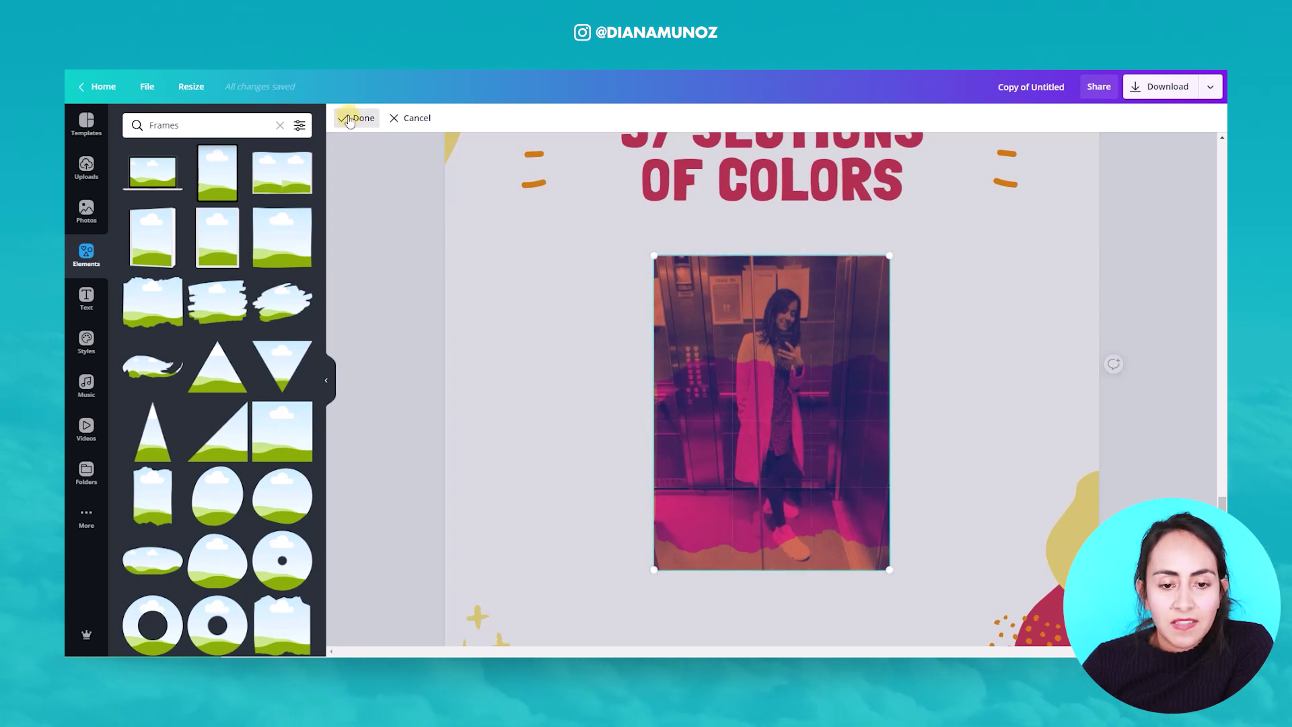
click(940, 453)
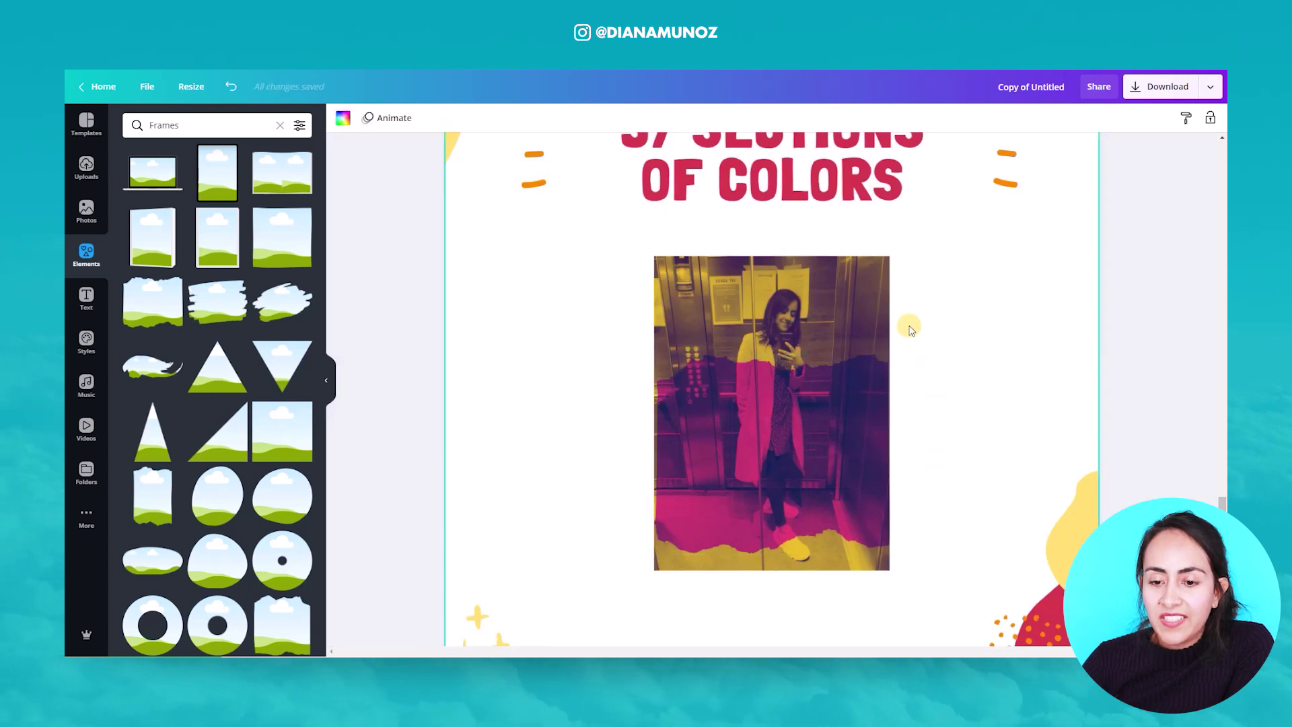